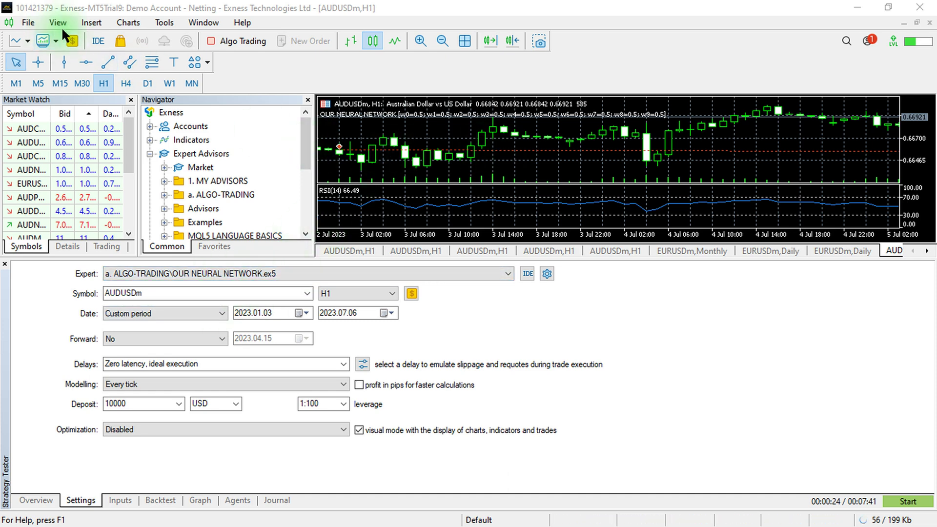
Step: Switch to MetaEditor and review the OUR NEURAL NETWORK.mq5 code, including the concept notes, weight inputs, trade conditions and activation function
left_click(98, 41)
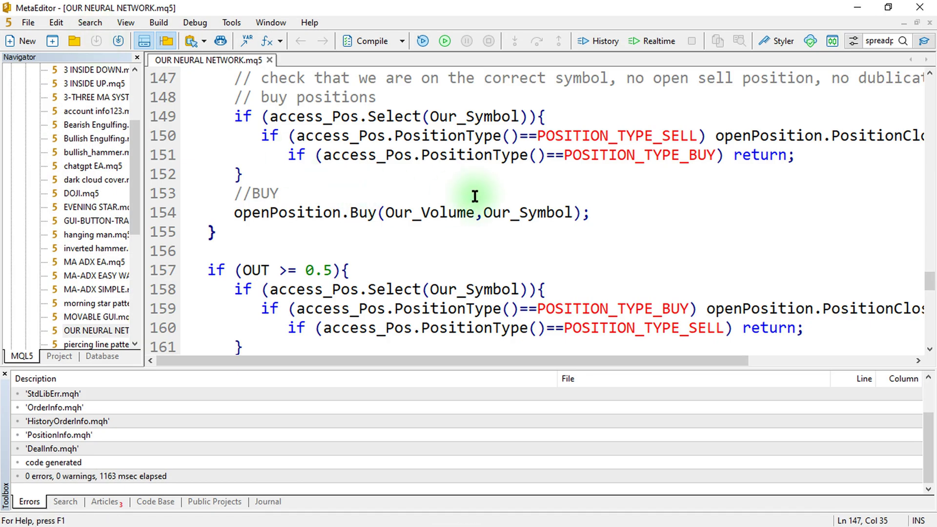
scroll(474, 195, "up", 20)
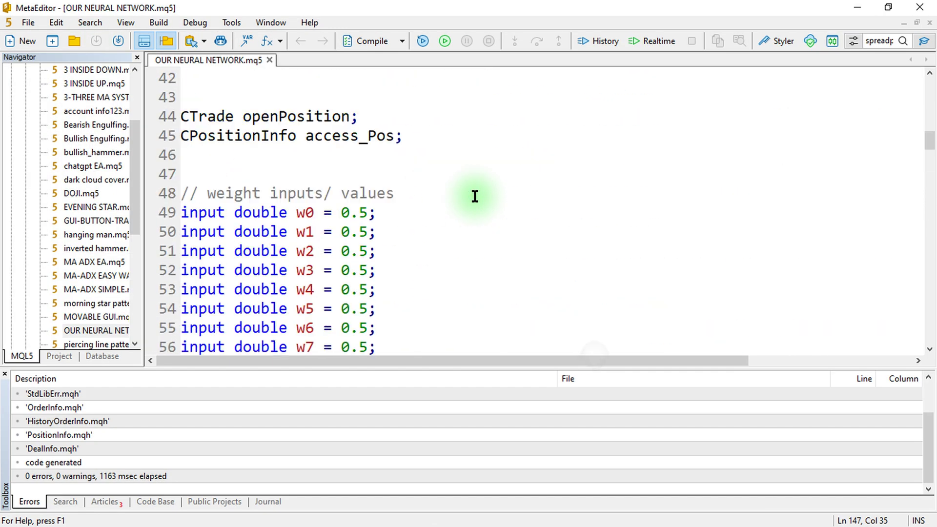
scroll(474, 196, "down", 10)
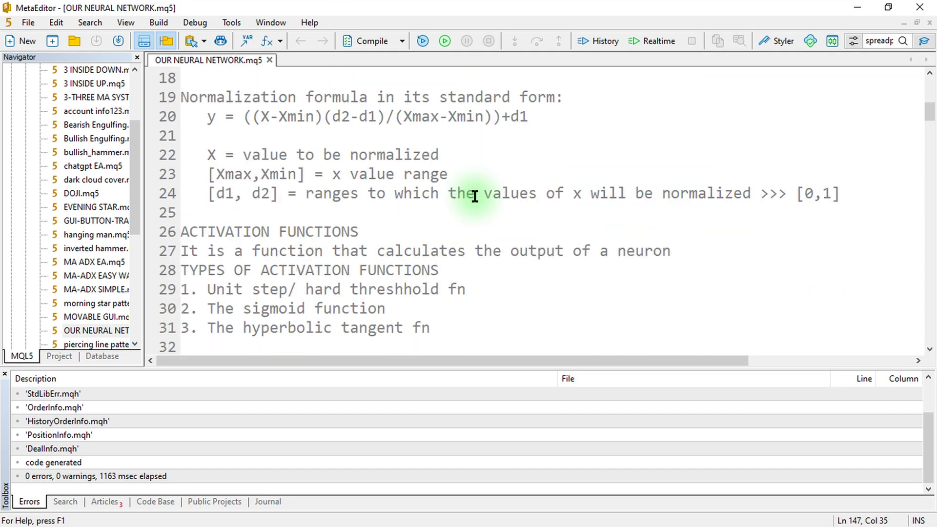
scroll(474, 195, "down", 16)
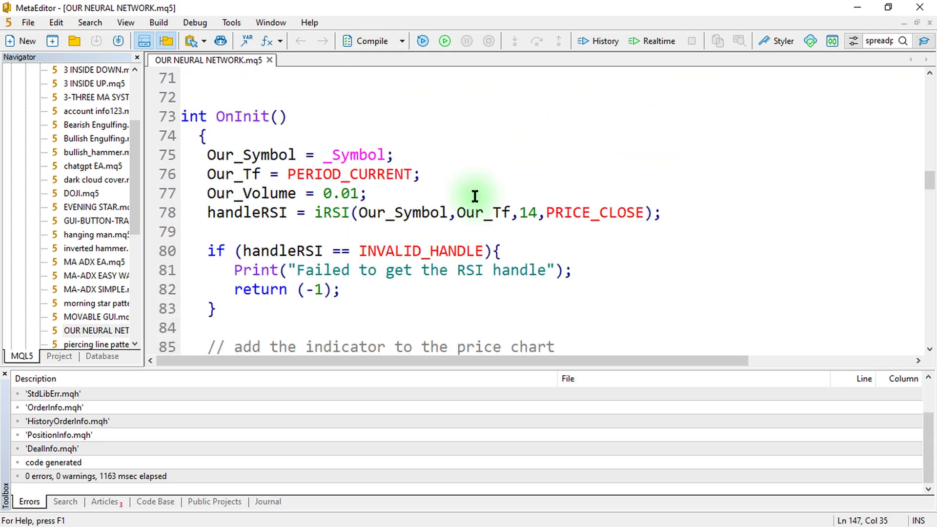
scroll(474, 196, "down", 12)
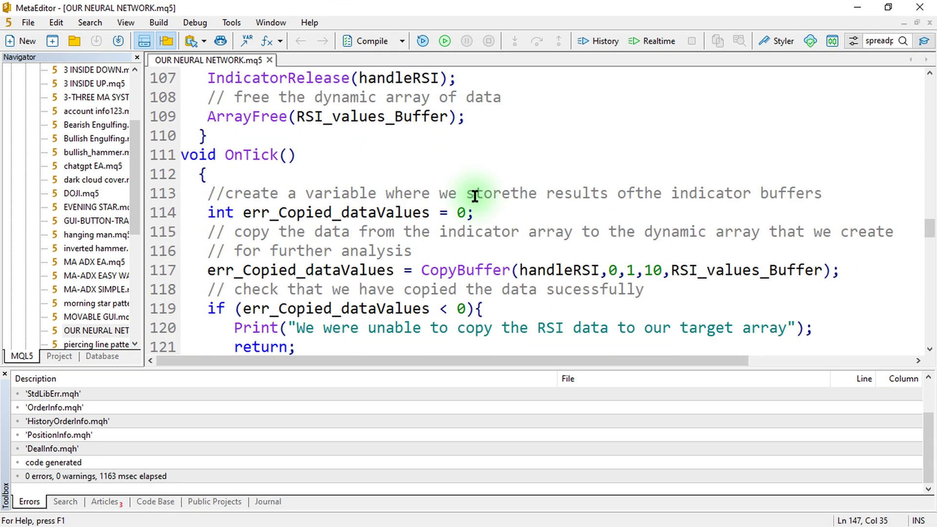
scroll(474, 196, "down", 11)
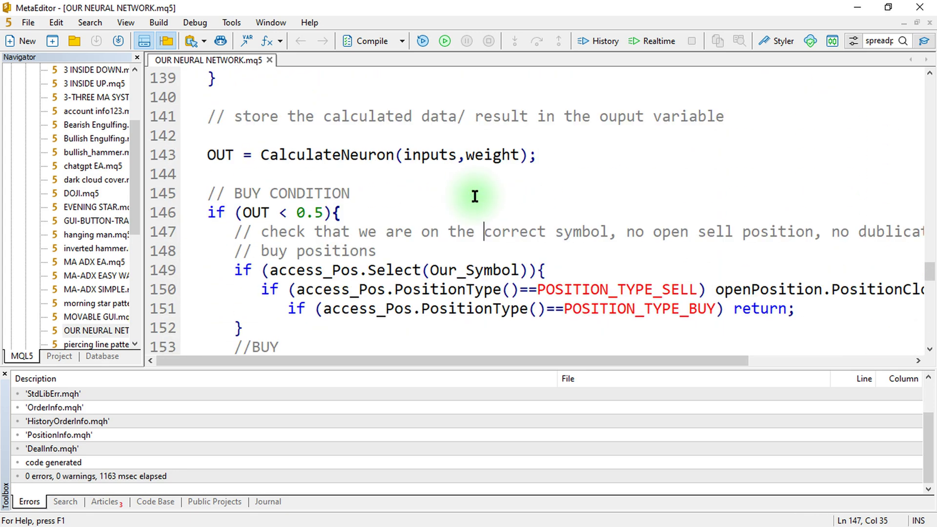
scroll(474, 196, "down", 10)
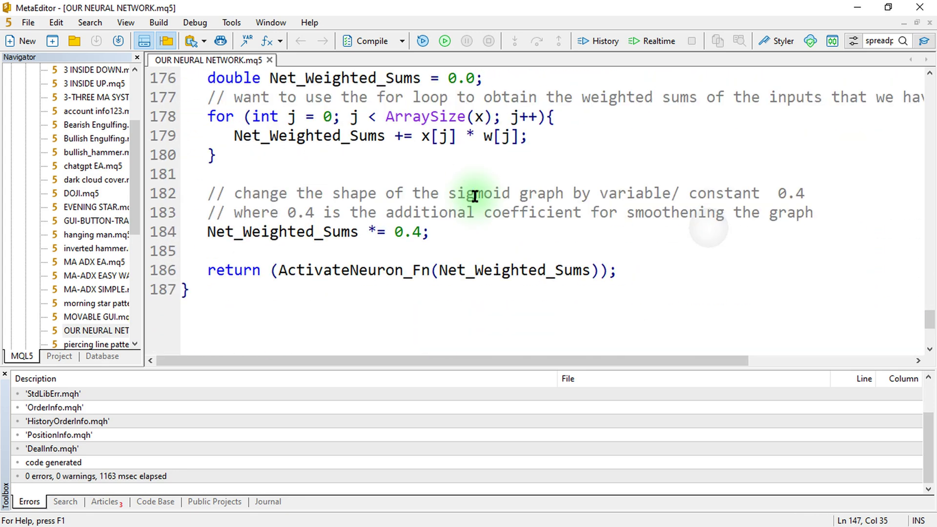
scroll(474, 196, "up", 15)
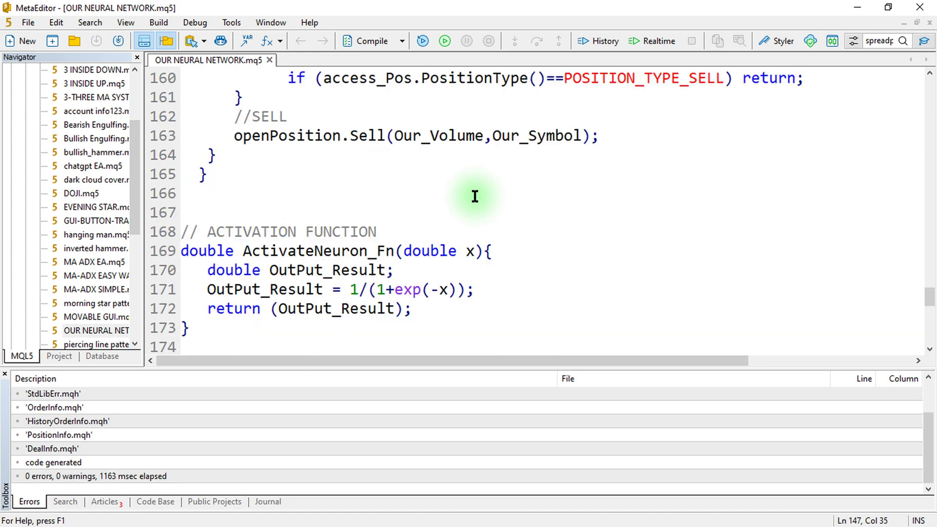
scroll(474, 196, "up", 20)
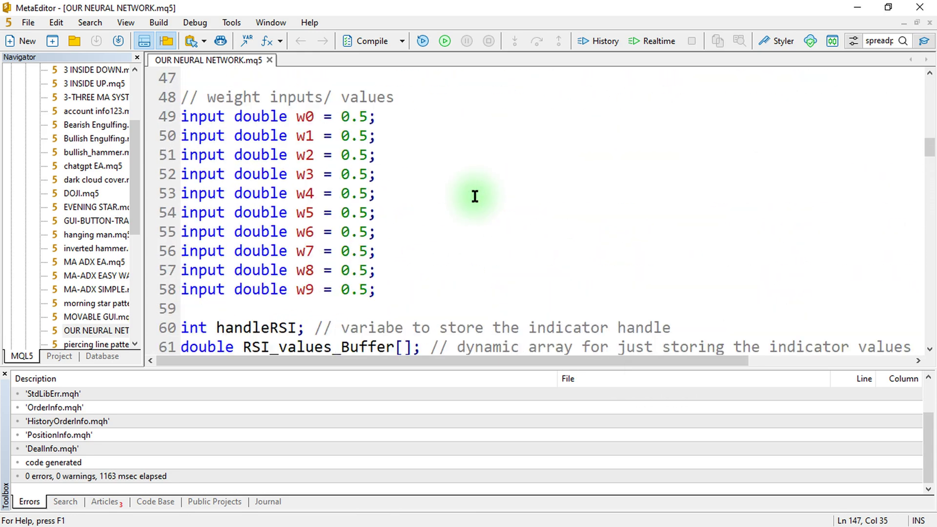
scroll(474, 195, "up", 6)
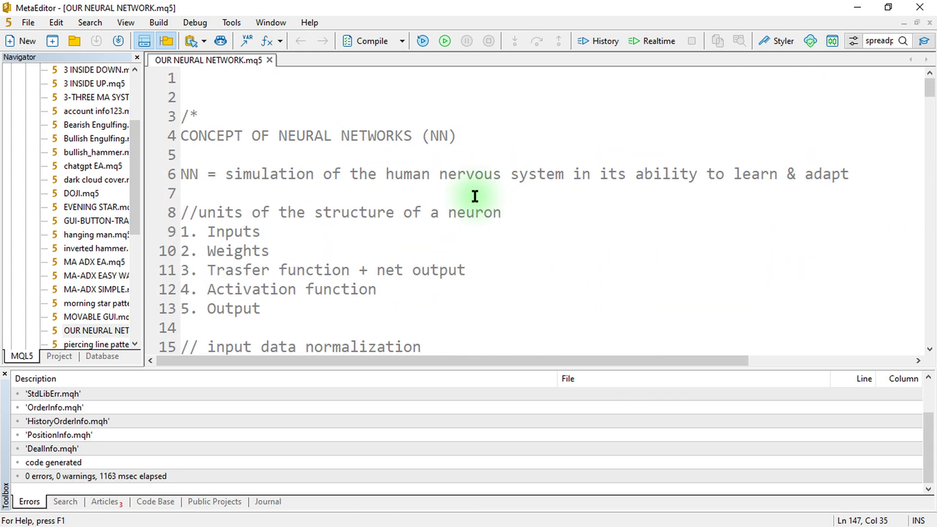
left_click(363, 191)
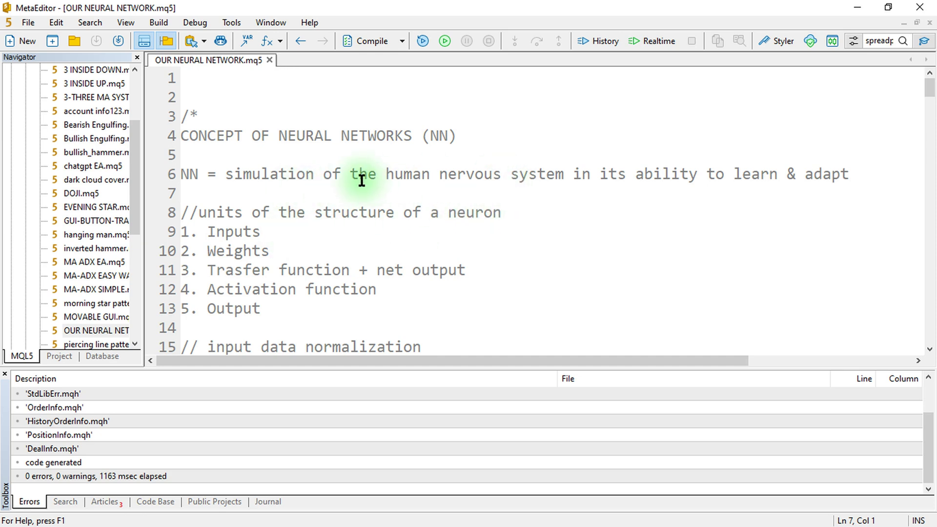
left_click(281, 174)
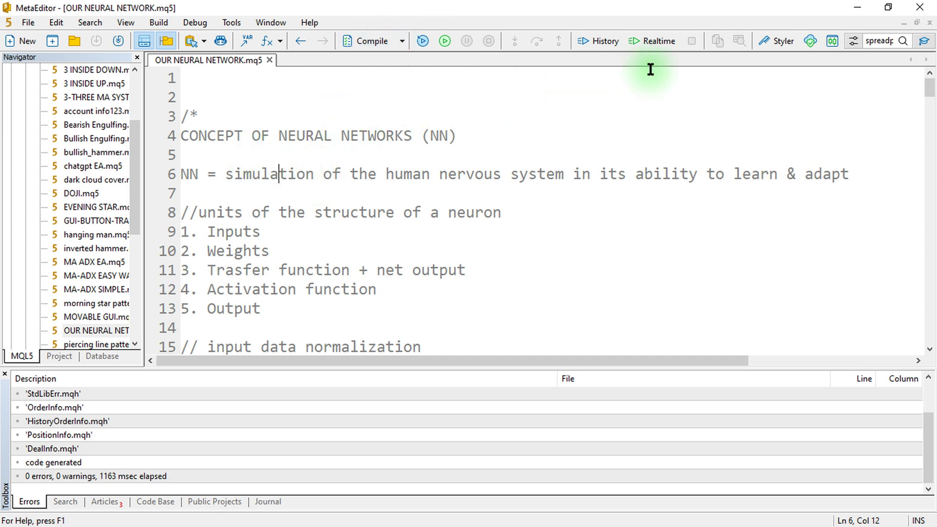
Step: Switch back to MetaTrader 5 and set up a complete optimization in the Strategy Tester for the OUR NEURAL NETWORK expert
left_click(831, 41)
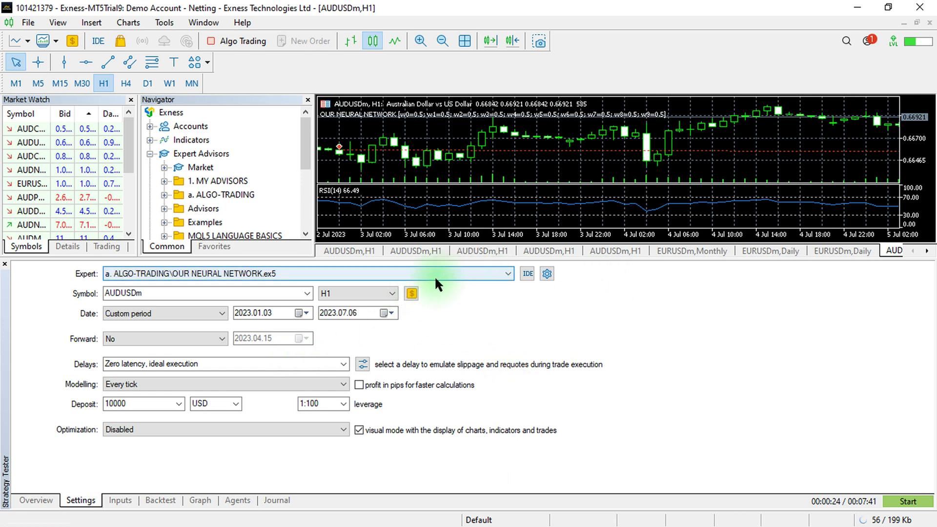
left_click(468, 273)
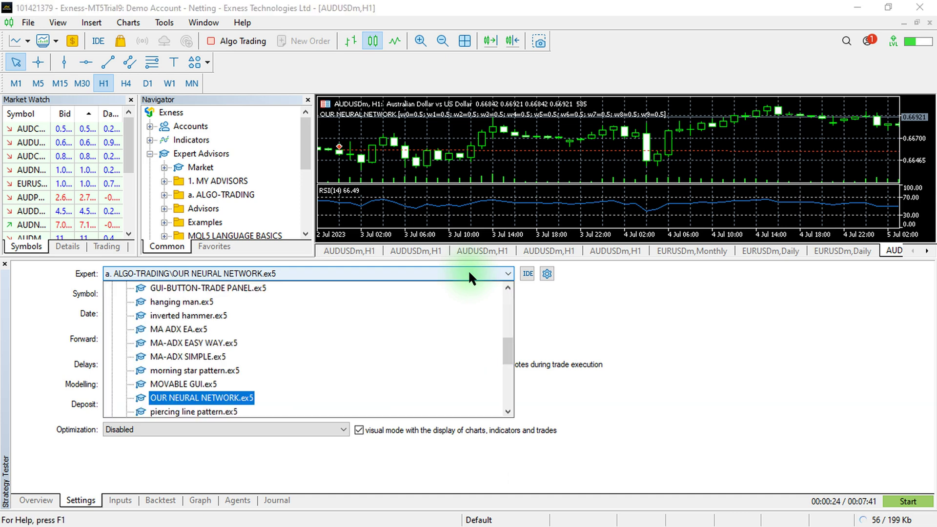
left_click(658, 319)
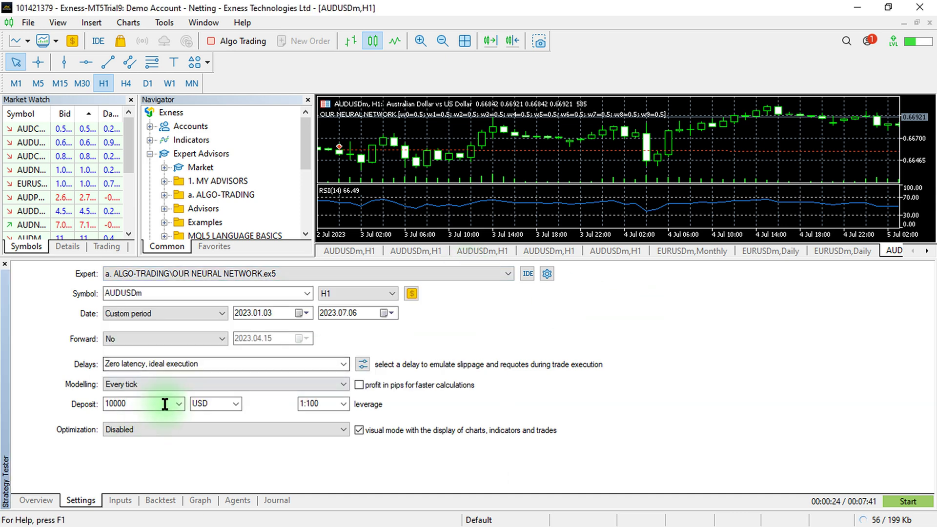
left_click(41, 499)
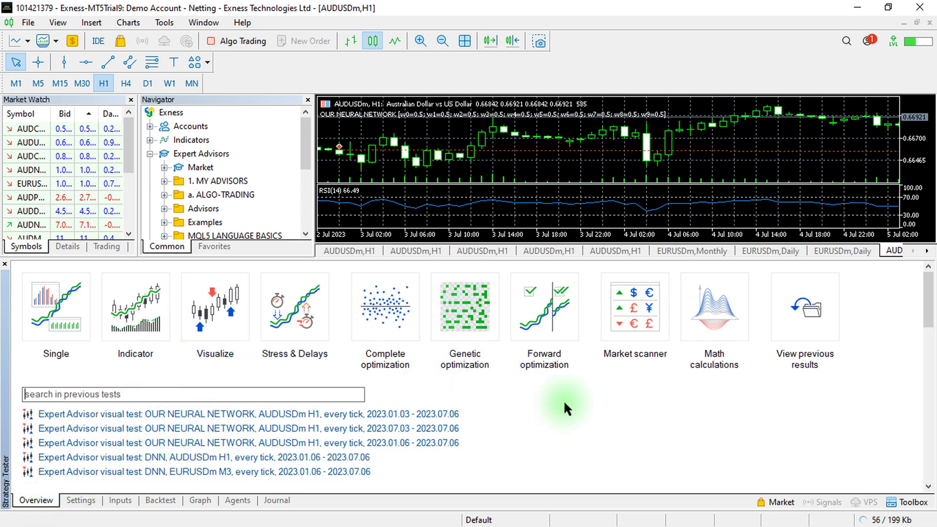
left_click(383, 318)
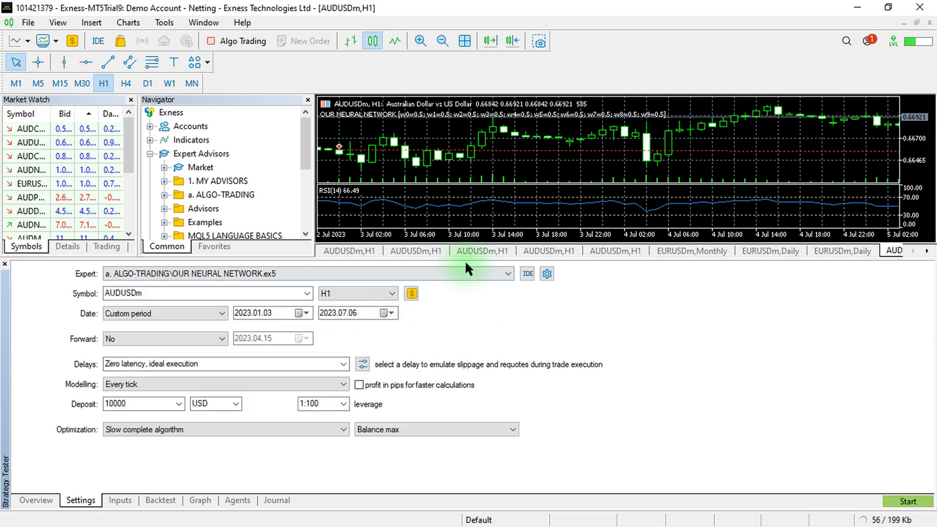
Step: Examine the selected expert and the start and end date calendars of the custom testing period
left_click(468, 272)
left_click(468, 272)
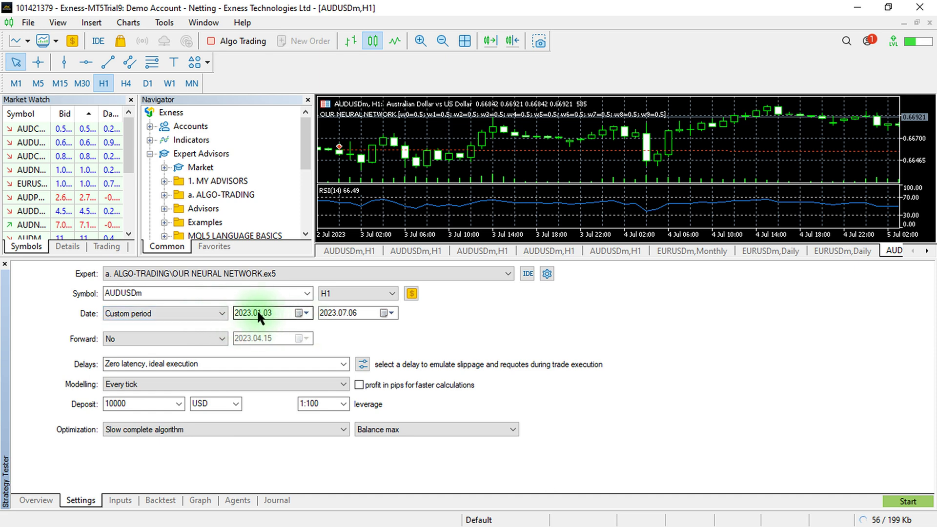
left_click(304, 308)
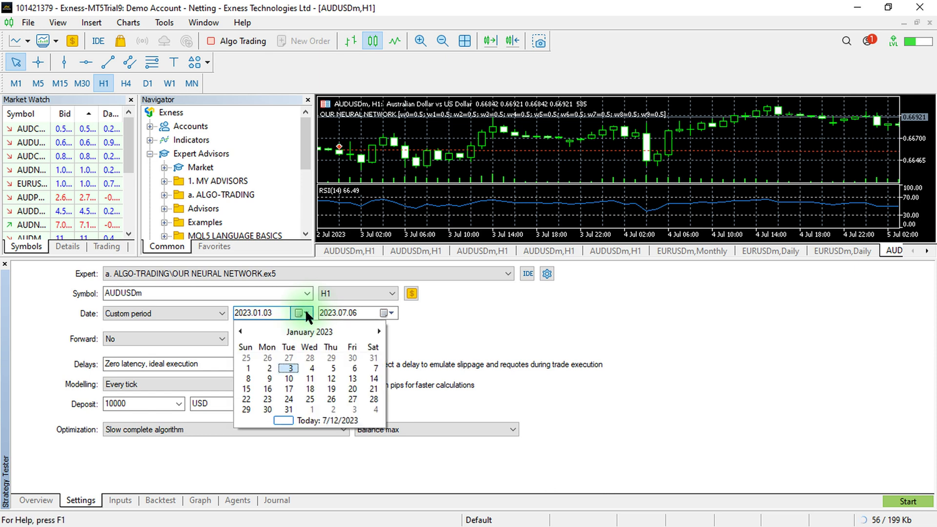
left_click(306, 314)
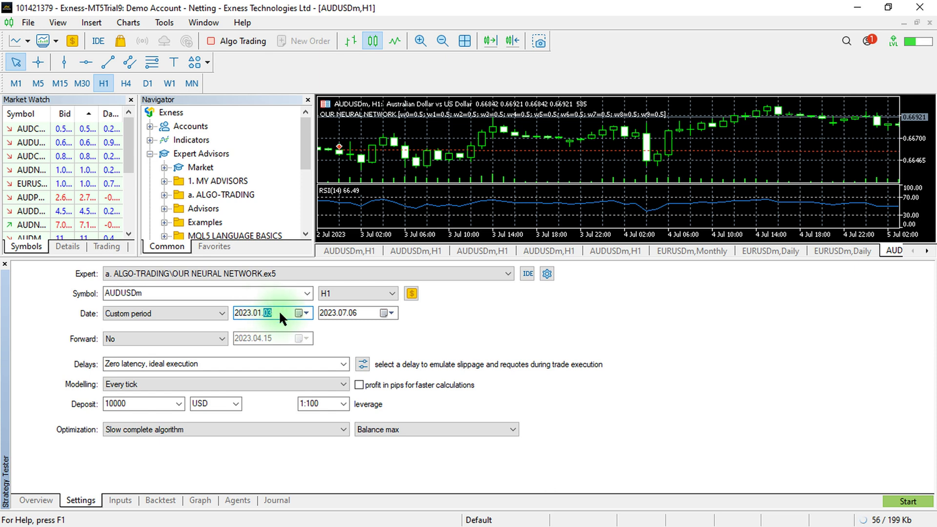
left_click(478, 318)
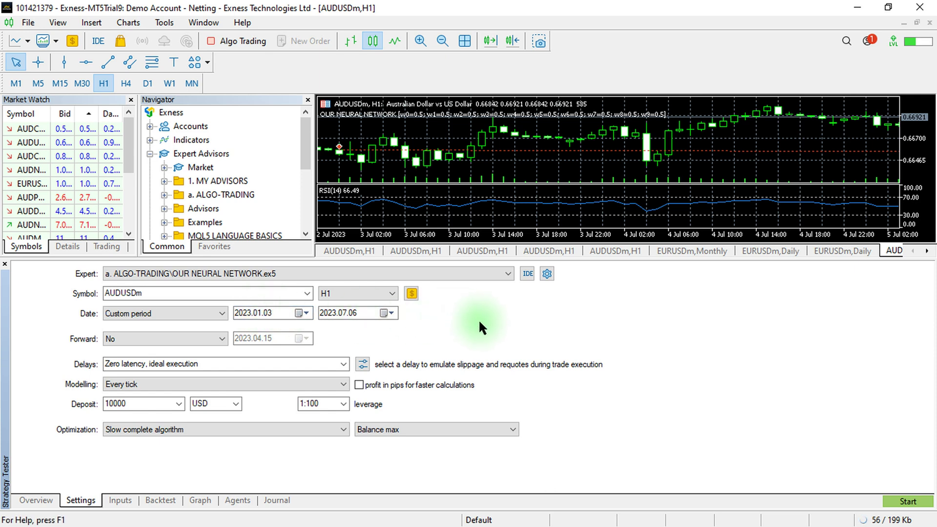
left_click(389, 313)
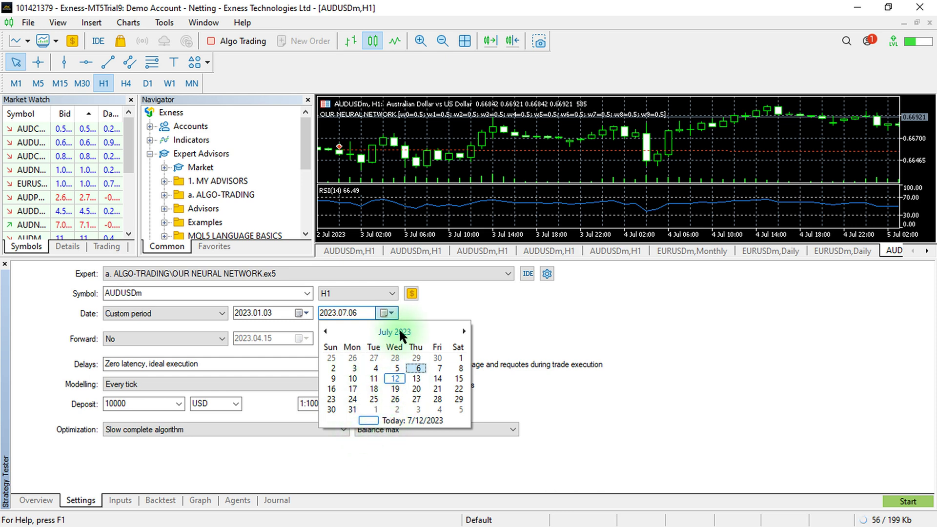
left_click(477, 301)
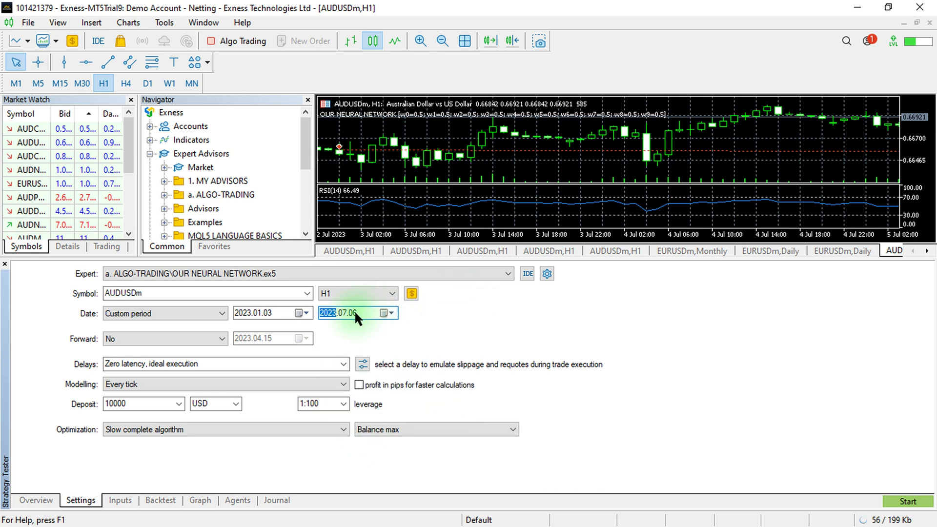
left_click(432, 323)
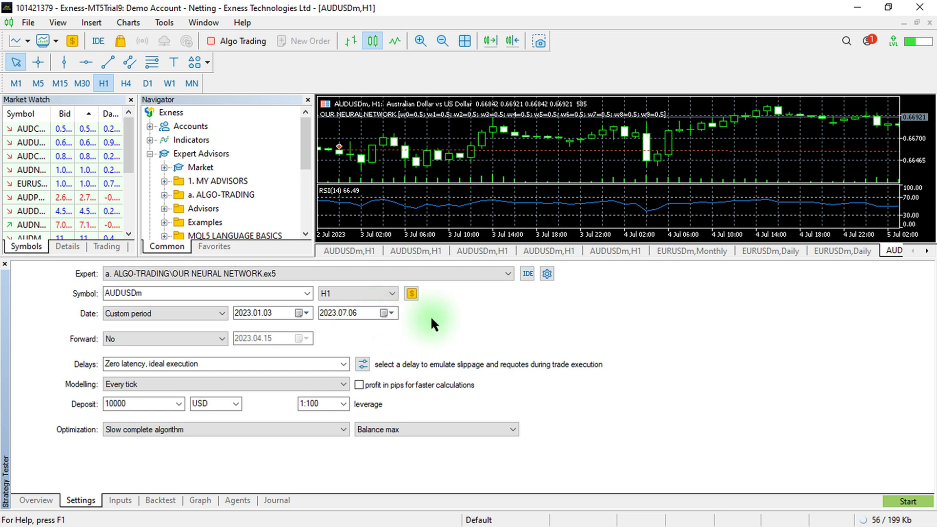
left_click(394, 313)
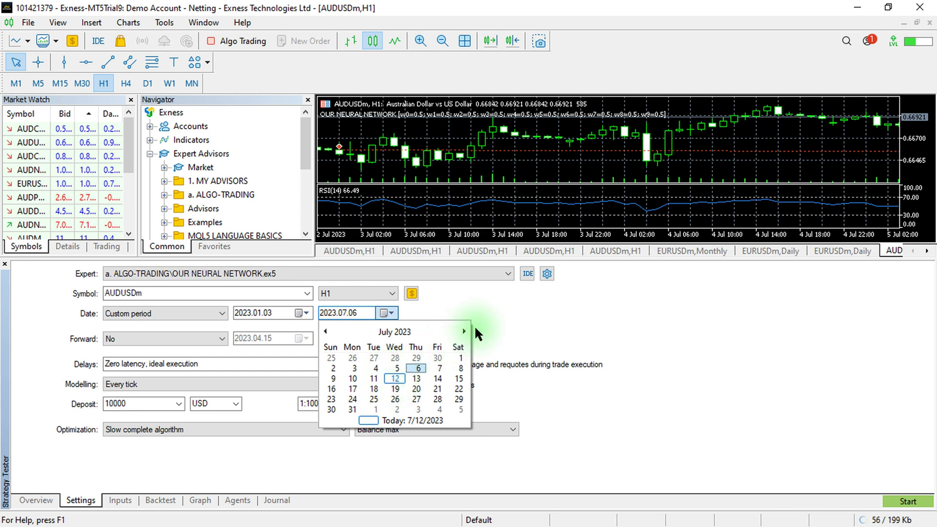
left_click(497, 306)
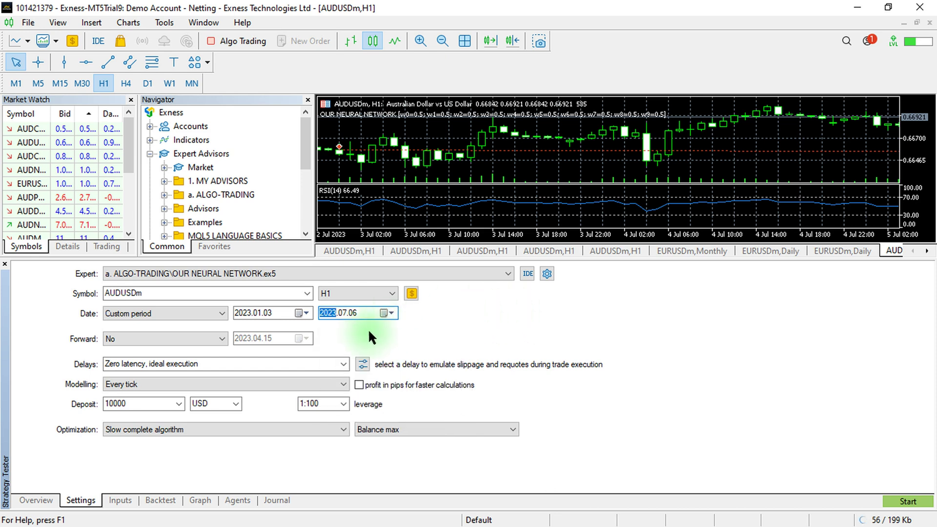
left_click(391, 327)
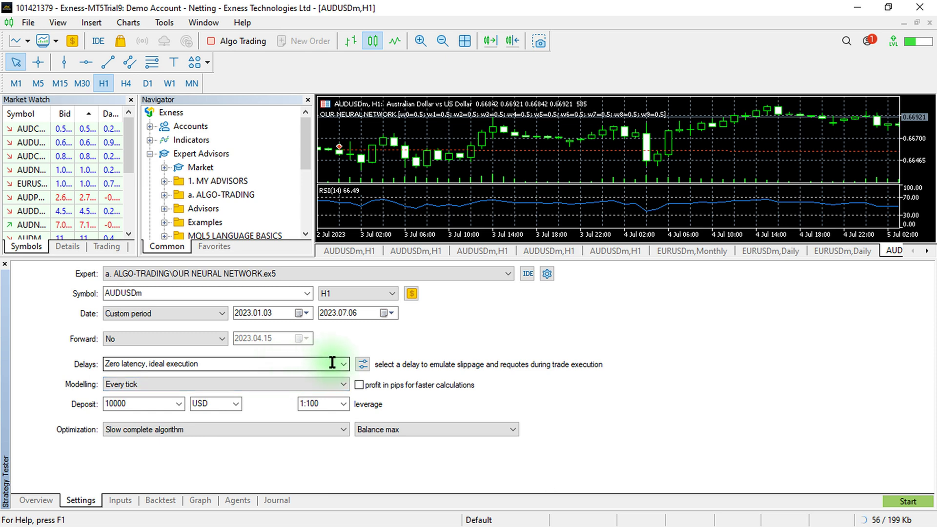
Step: Examine the available forward testing fractions and the execution delay options for the optimization
left_click(219, 339)
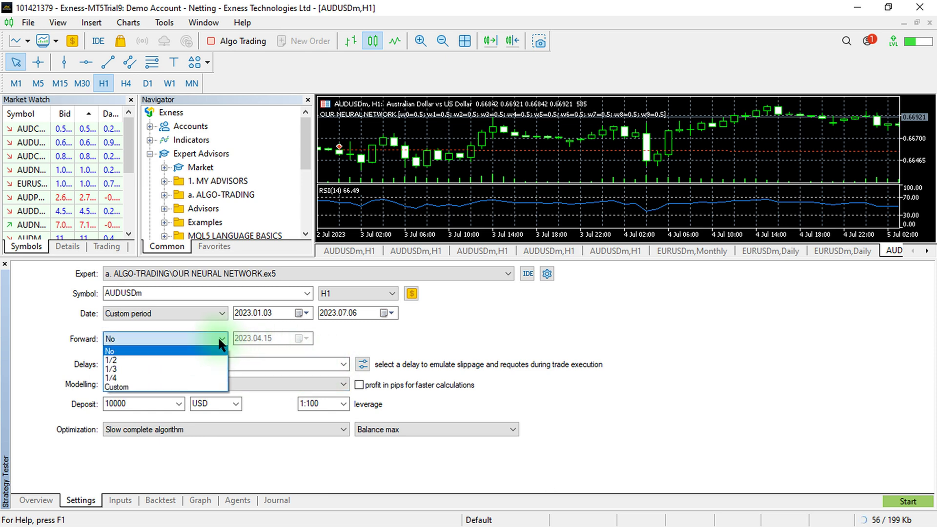
left_click(217, 337)
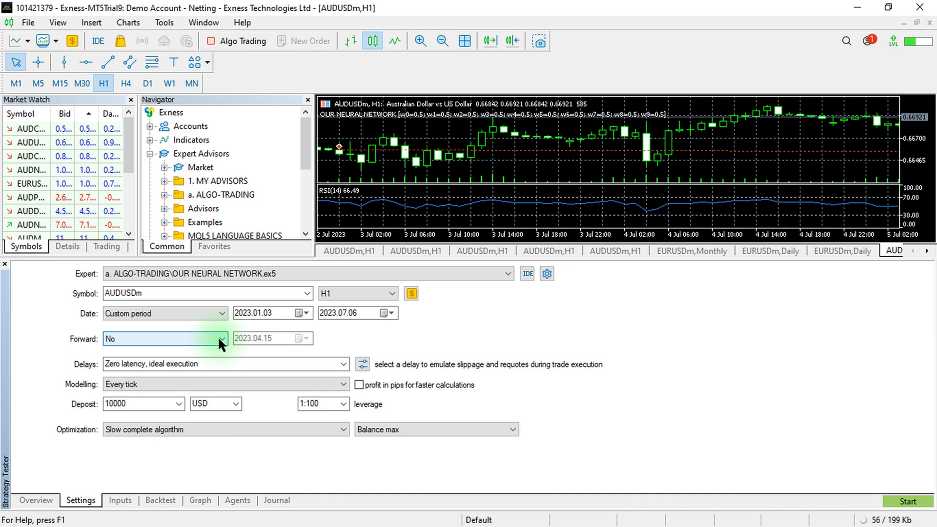
left_click(221, 338)
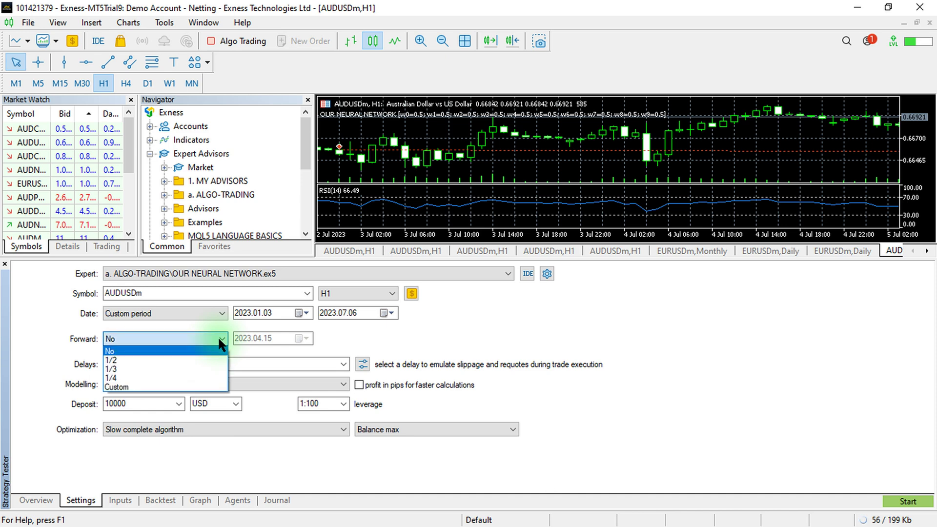
left_click(360, 341)
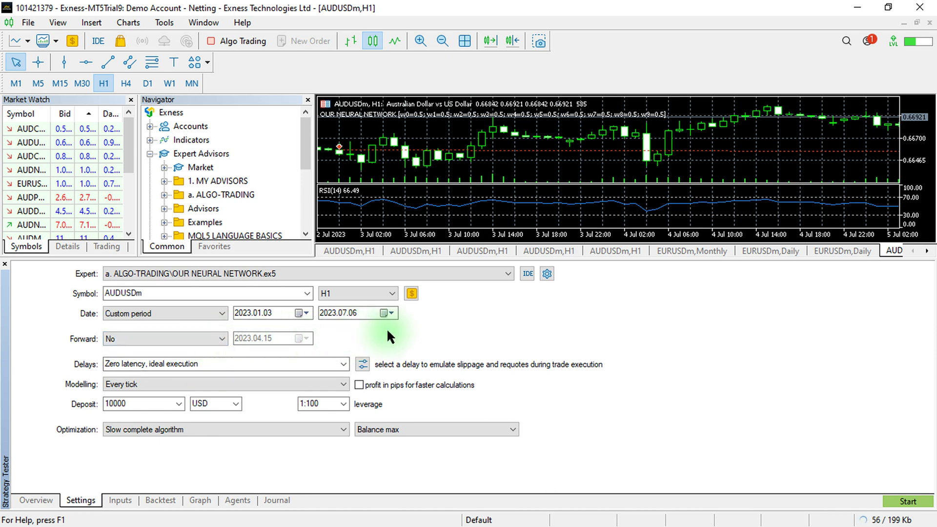
left_click(343, 365)
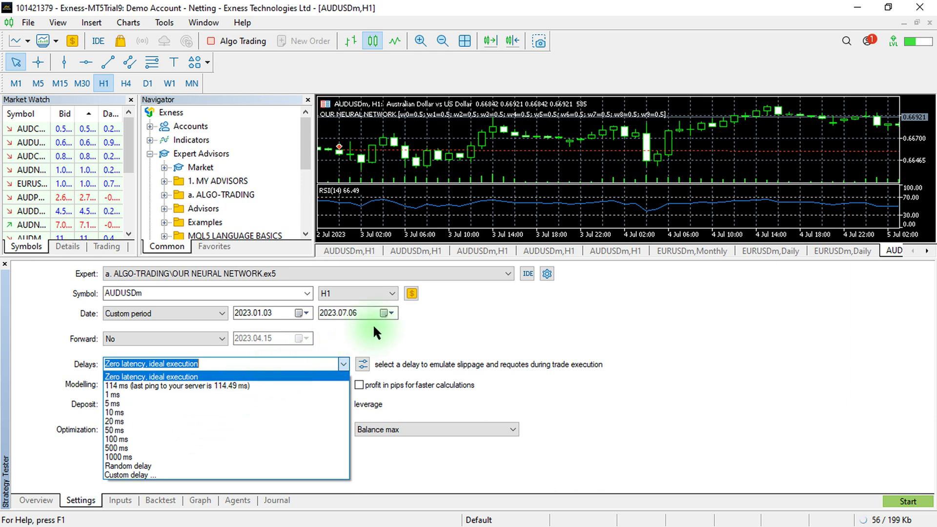
left_click(358, 338)
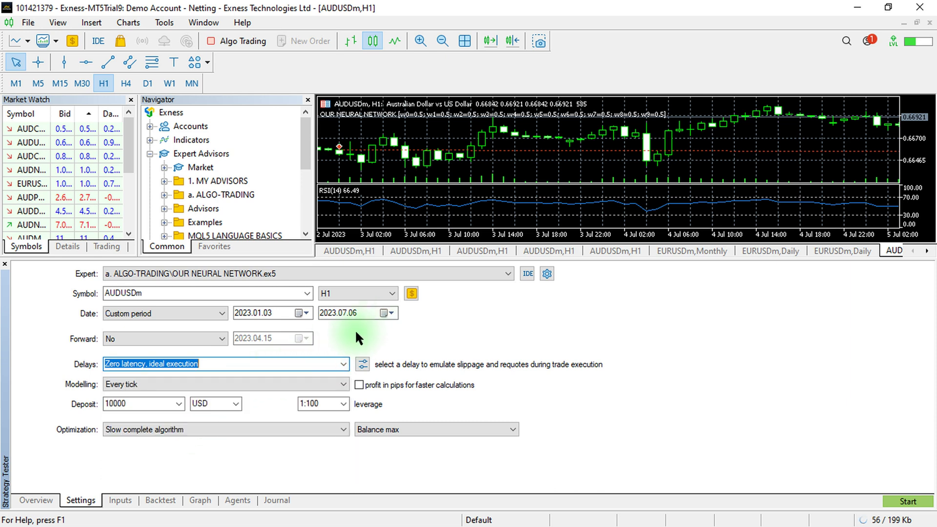
left_click(358, 337)
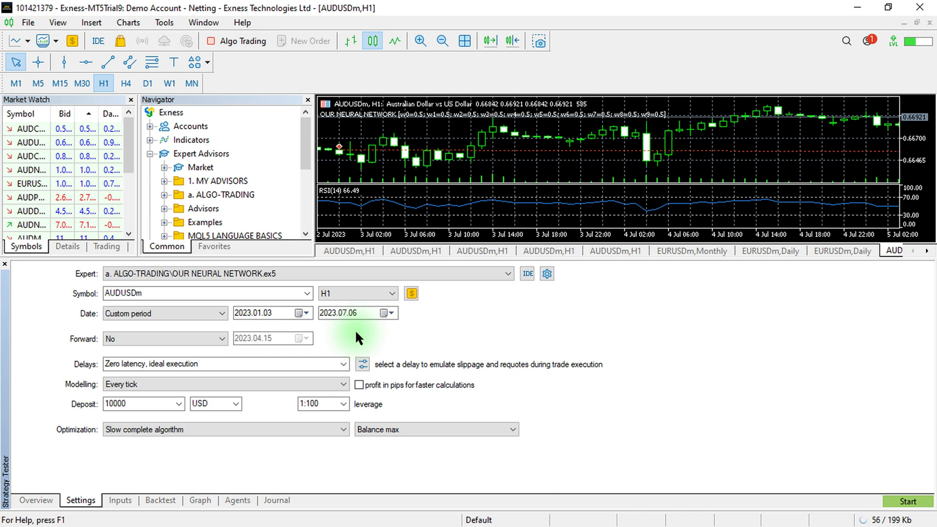
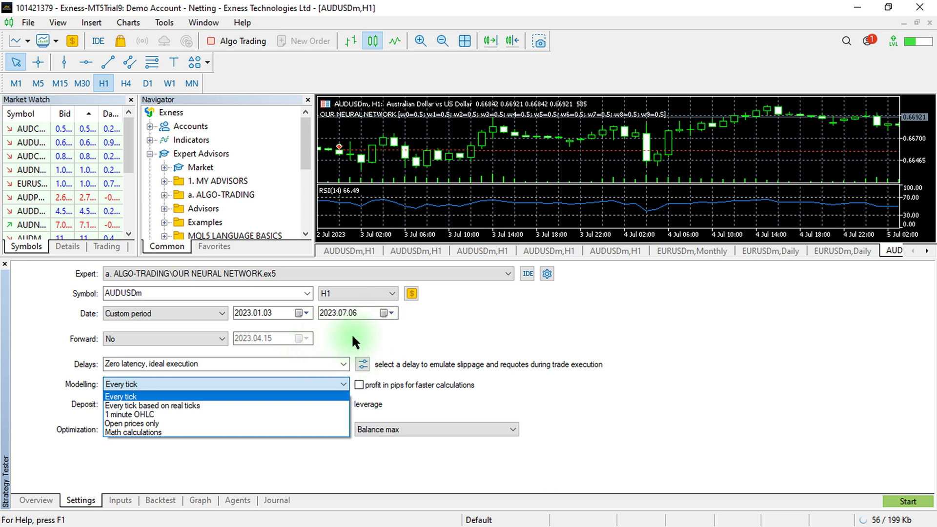
Step: Review the optimization ranges of the expert's weight inputs w0 to w9 and return to the tester settings
left_click(353, 336)
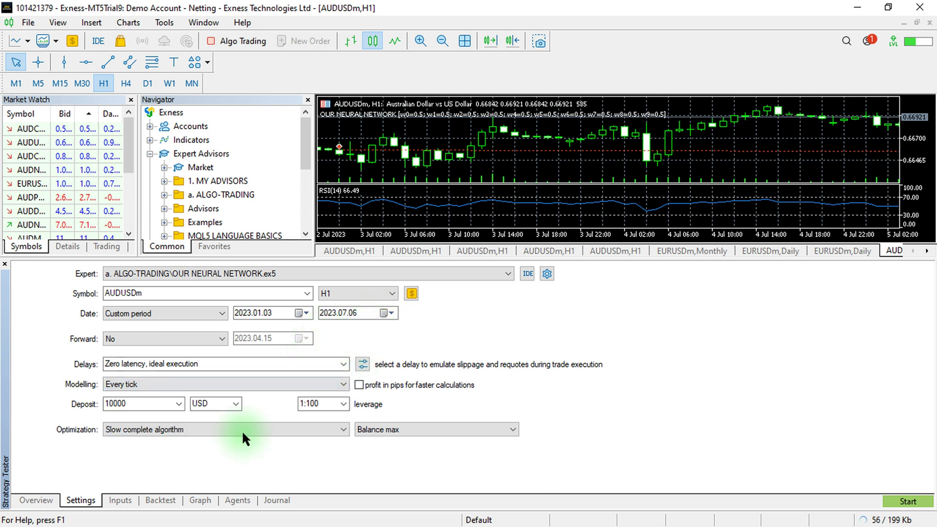
left_click(121, 500)
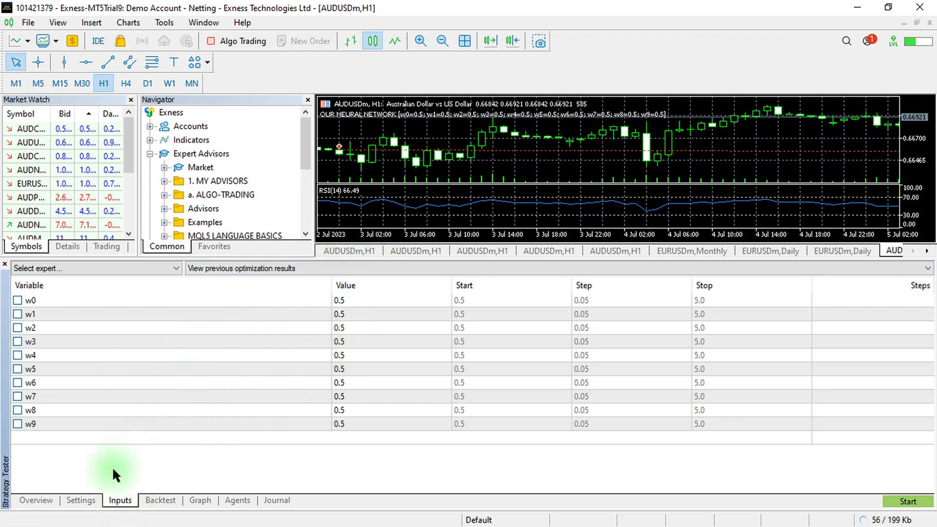
left_click(81, 502)
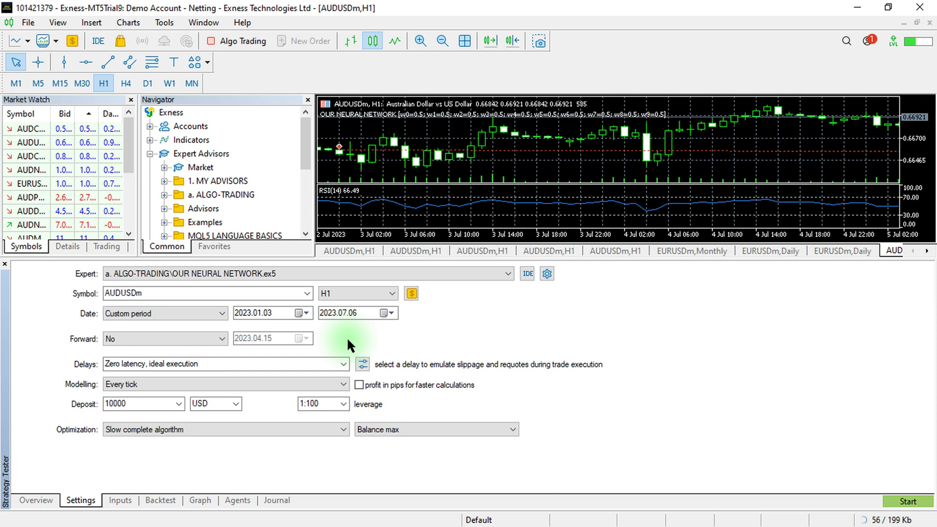
Step: Examine the available price modelling modes, from every tick and real ticks to 1 minute OHLC, open prices and math calculations
left_click(341, 381)
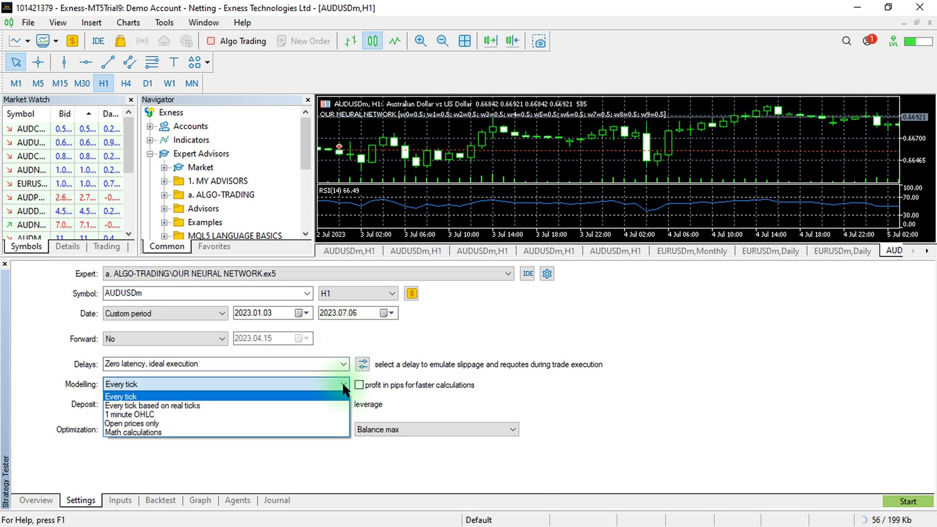
left_click(342, 381)
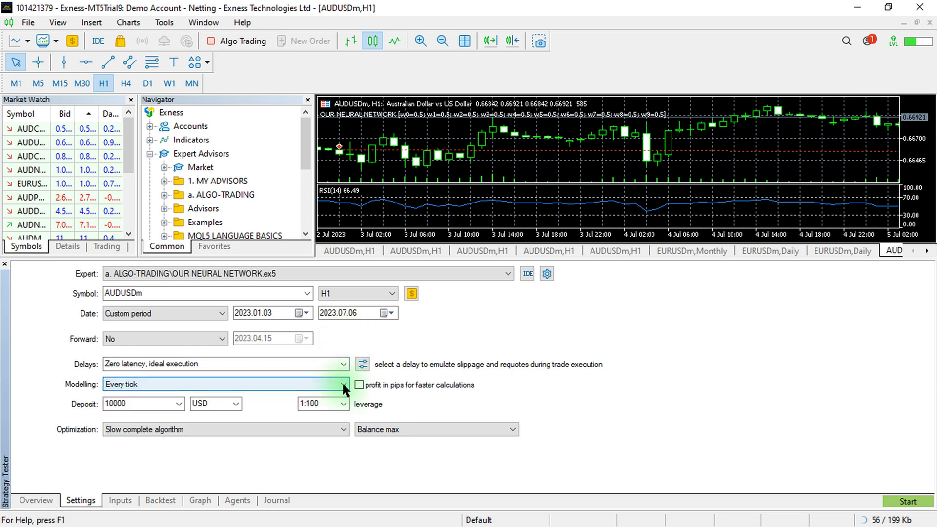
left_click(342, 381)
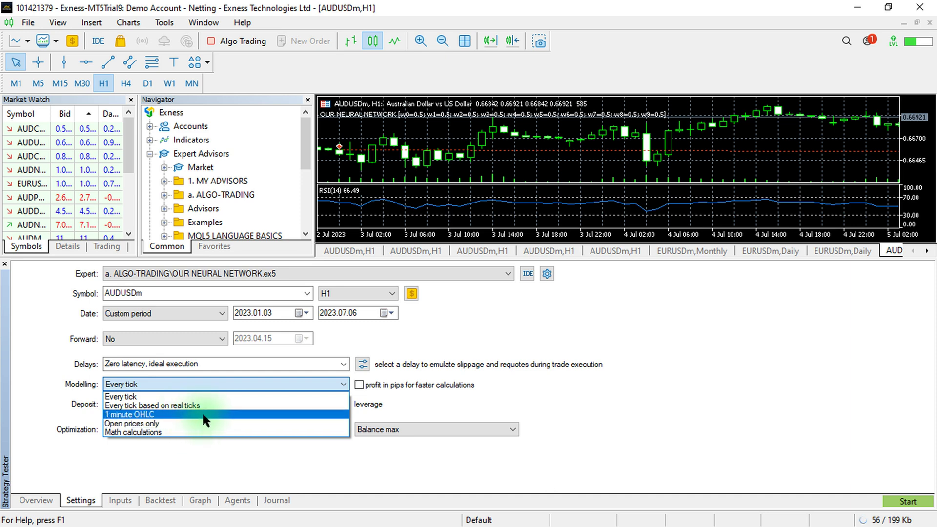
left_click(343, 334)
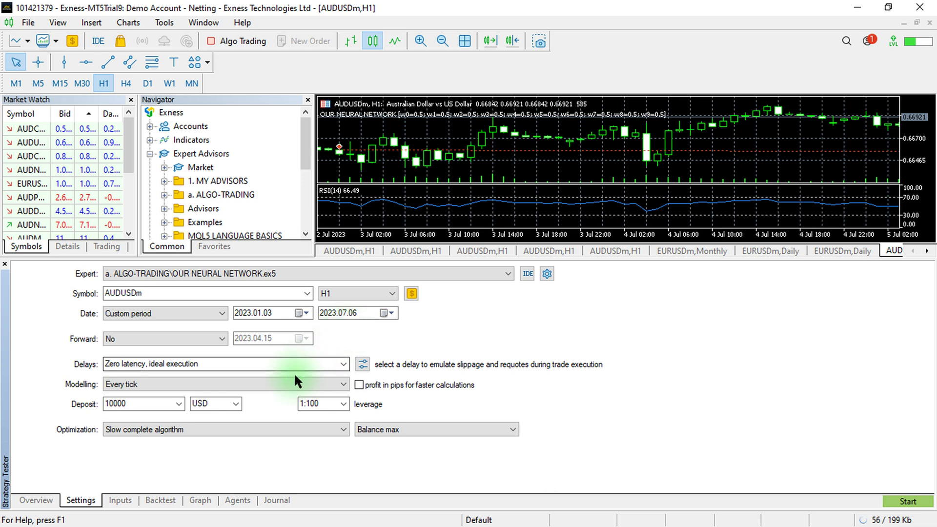
left_click(339, 387)
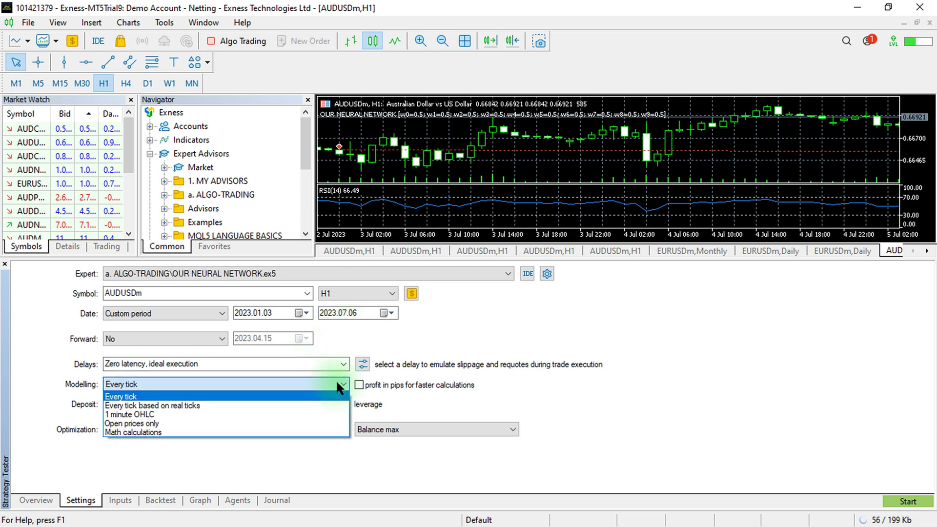
left_click(369, 328)
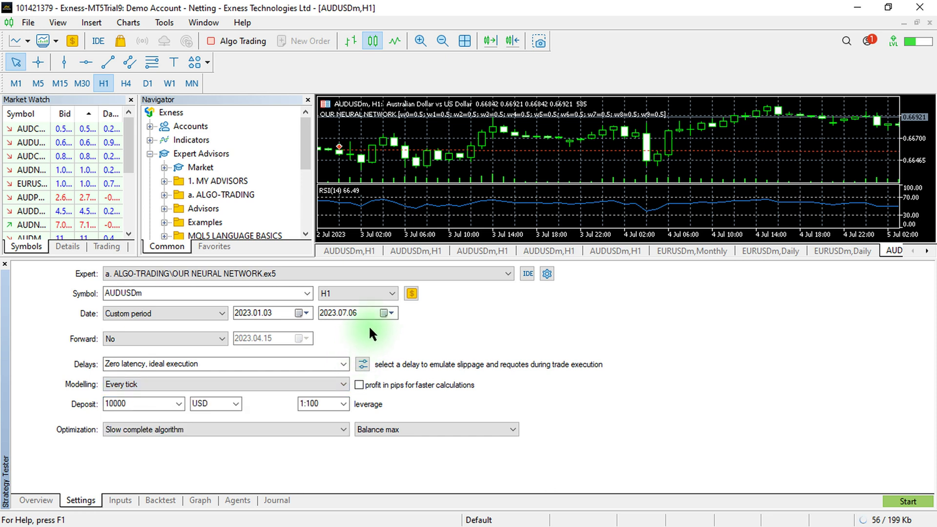
left_click(342, 383)
left_click(342, 383)
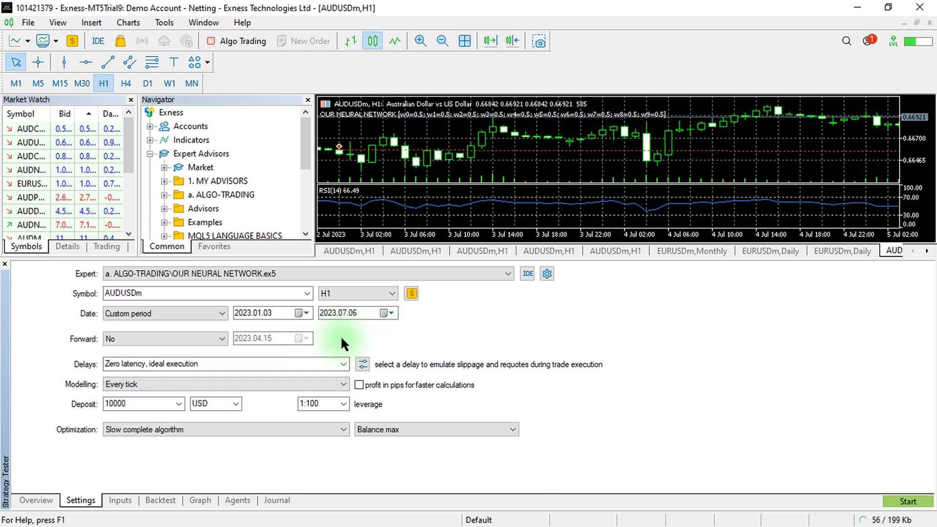
left_click(342, 383)
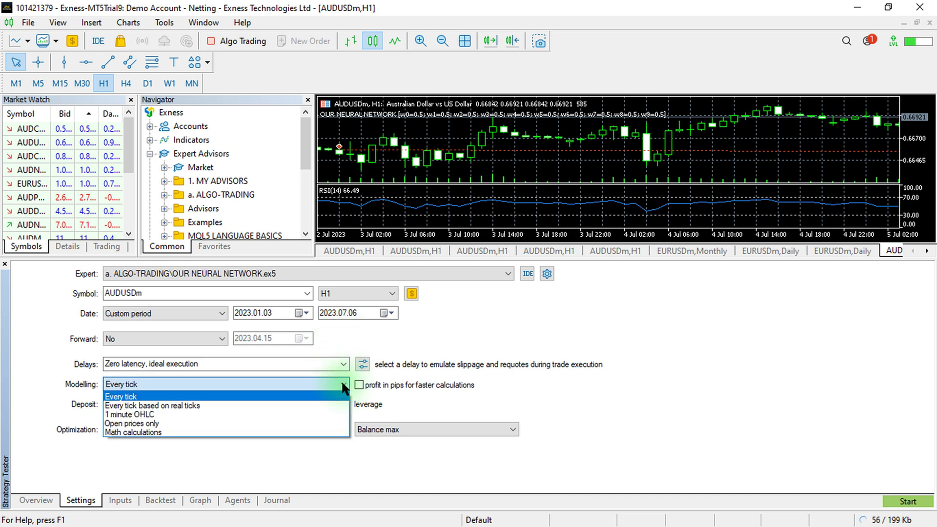
left_click(666, 398)
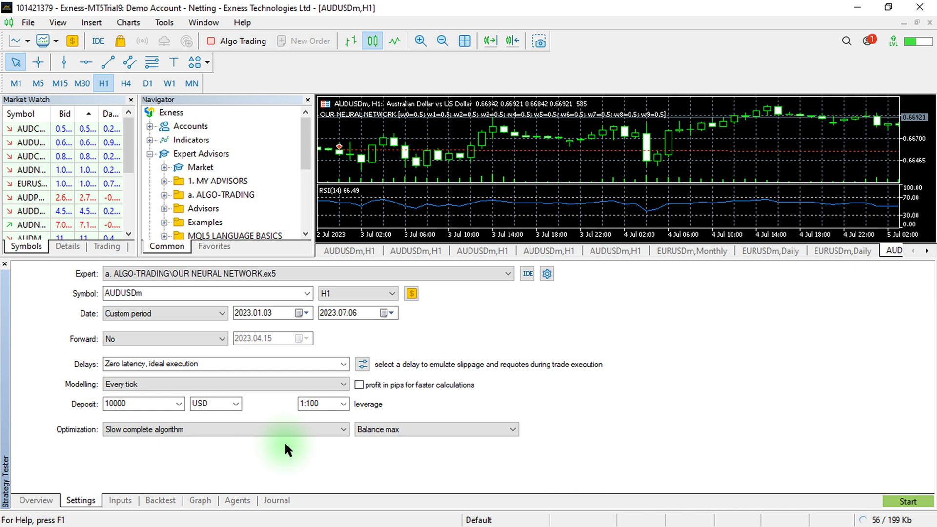
Step: Examine the available optimization algorithms and the criteria by which optimization results can be ranked
left_click(342, 428)
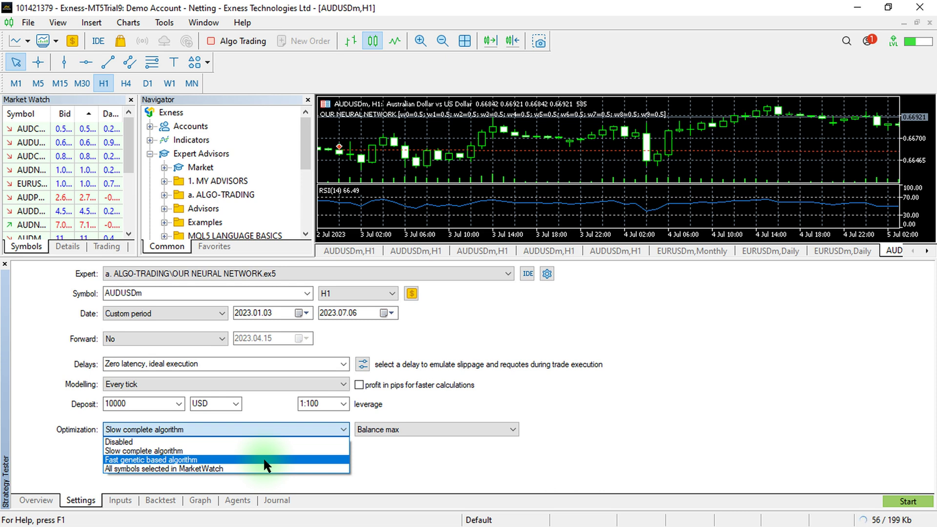
left_click(386, 451)
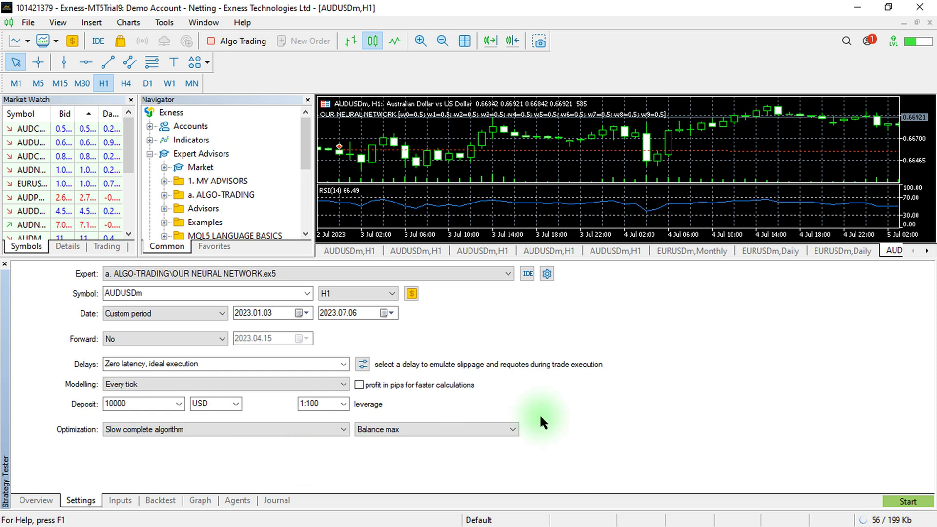
left_click(513, 429)
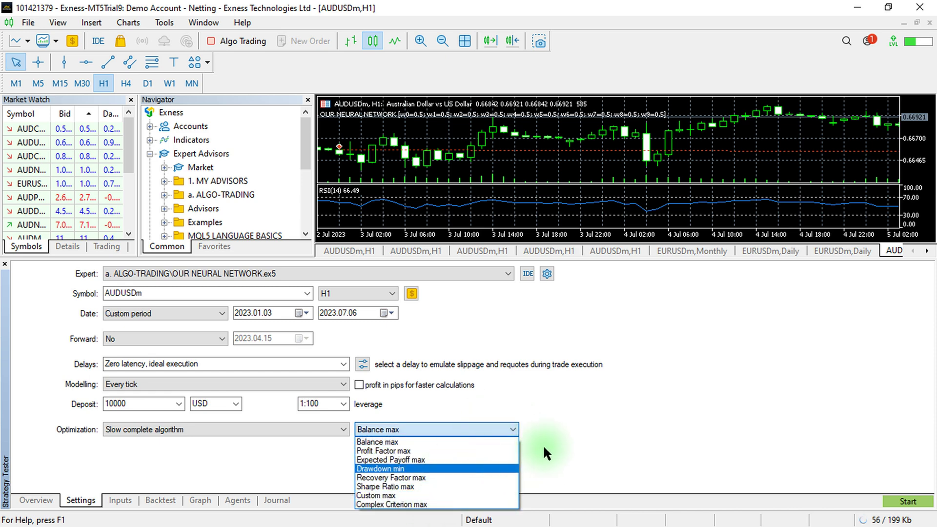
left_click(571, 433)
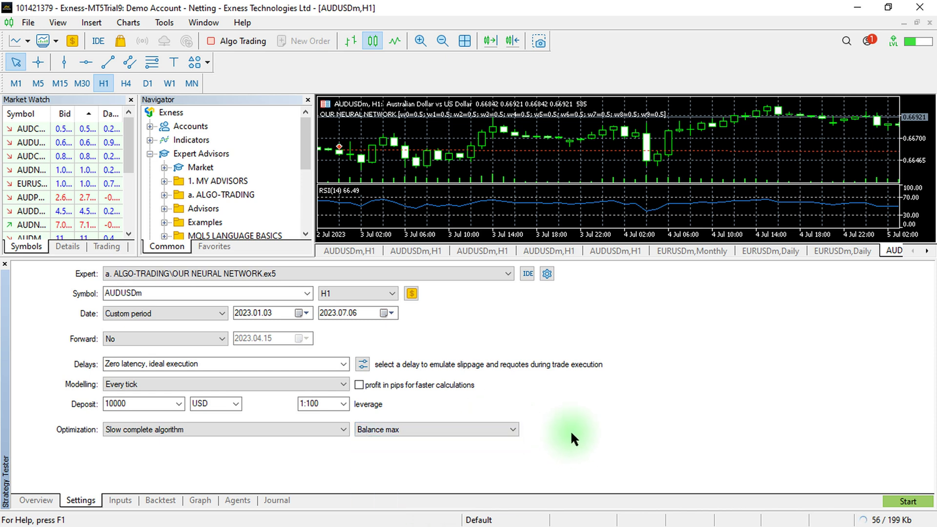
left_click(420, 427)
left_click(445, 411)
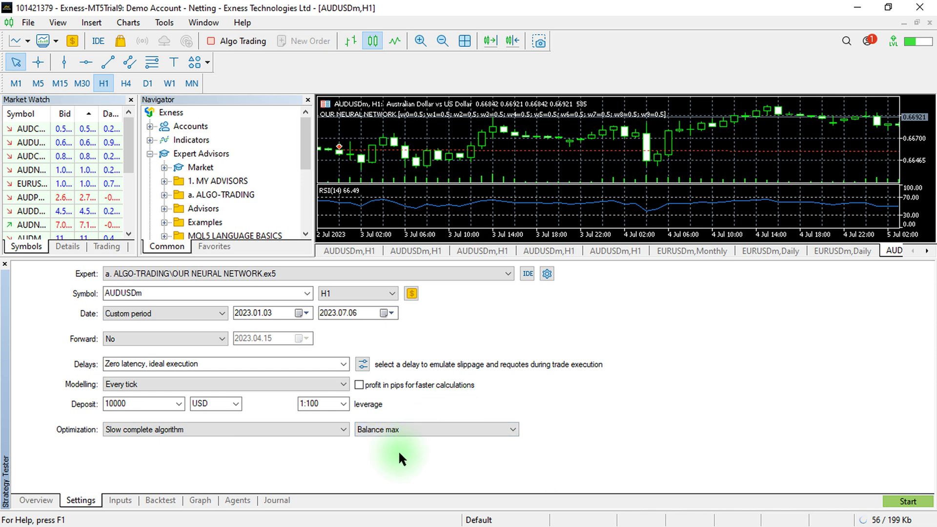
left_click(339, 429)
left_click(339, 429)
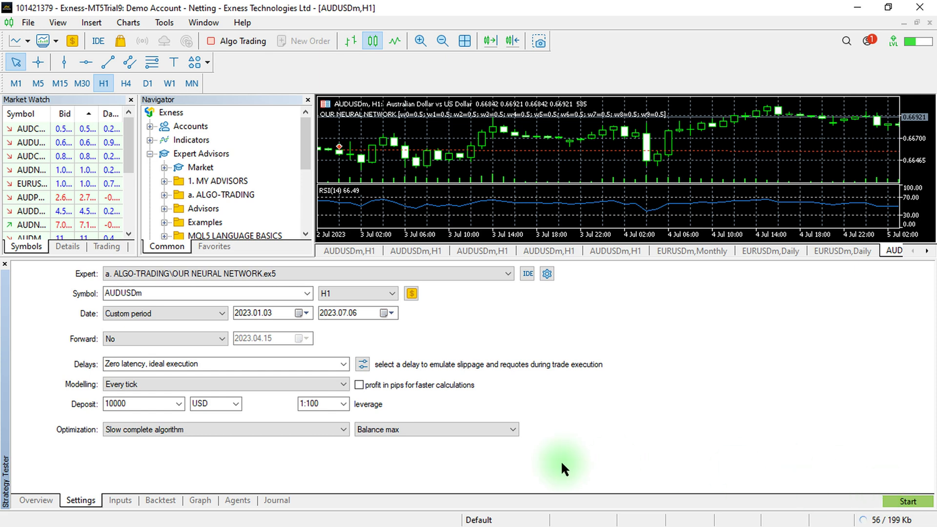
Step: Check the weight inputs and try to start the optimization without selecting any weight
left_click(113, 497)
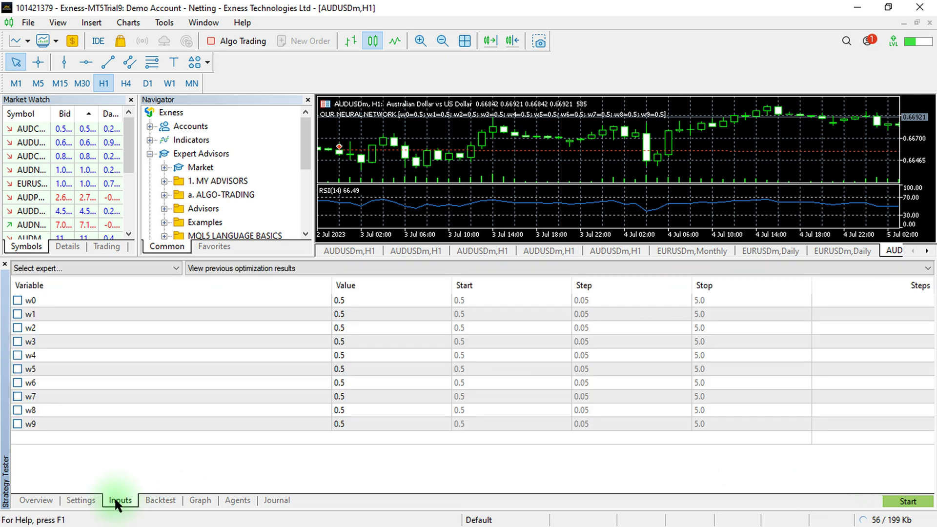
left_click(83, 501)
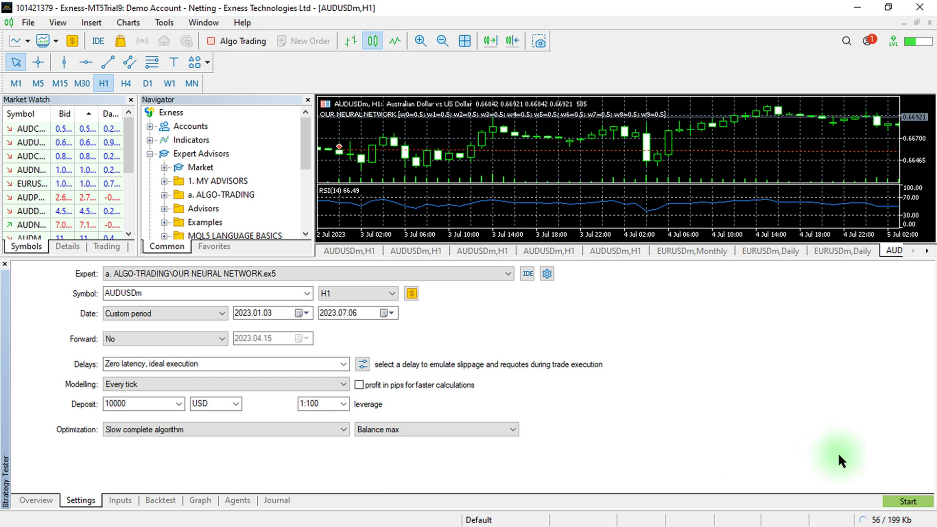
left_click(892, 498)
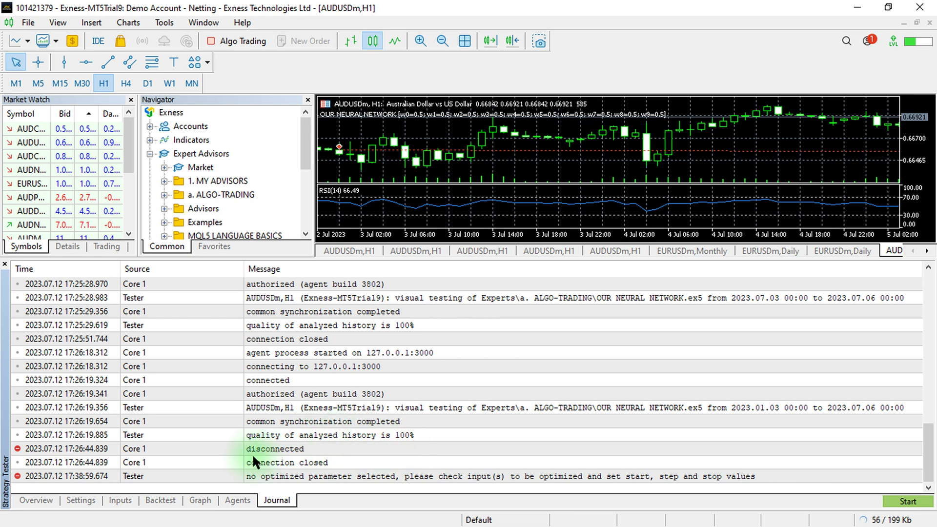
left_click(83, 497)
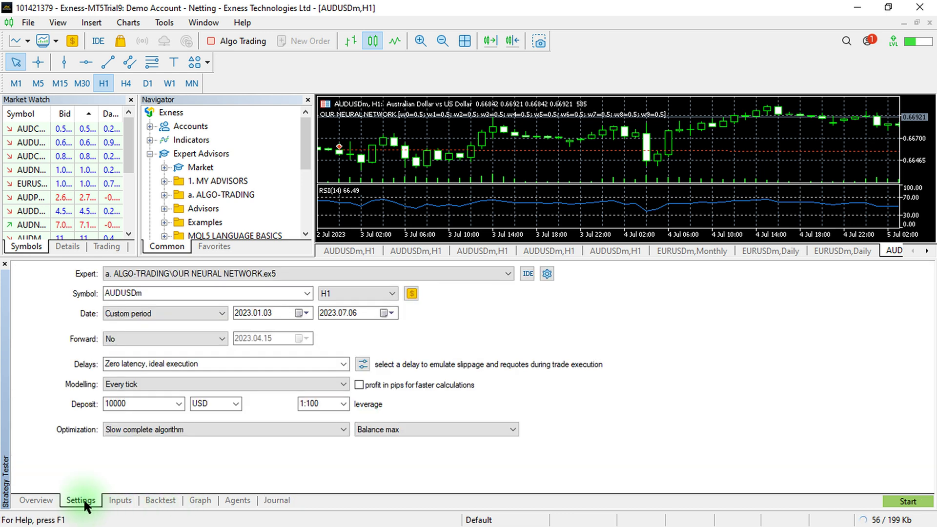
left_click(122, 499)
left_click(191, 497)
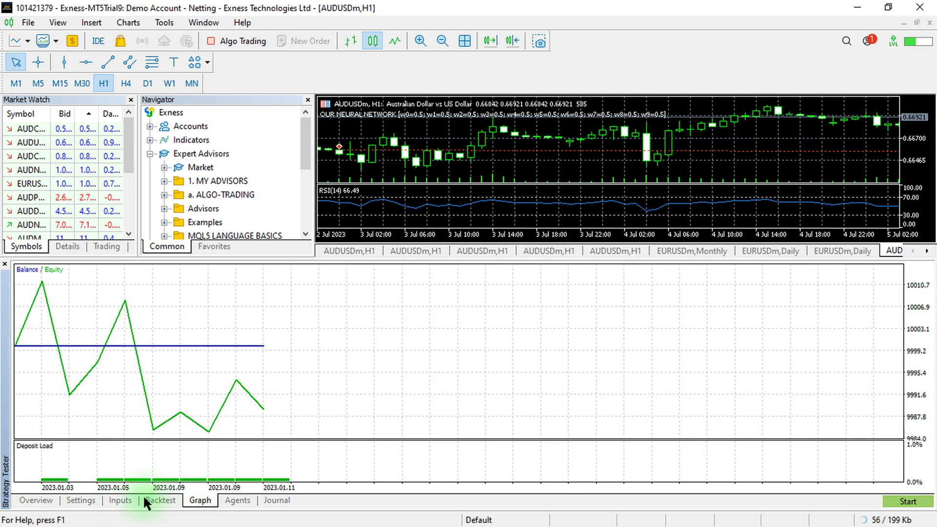
left_click(159, 496)
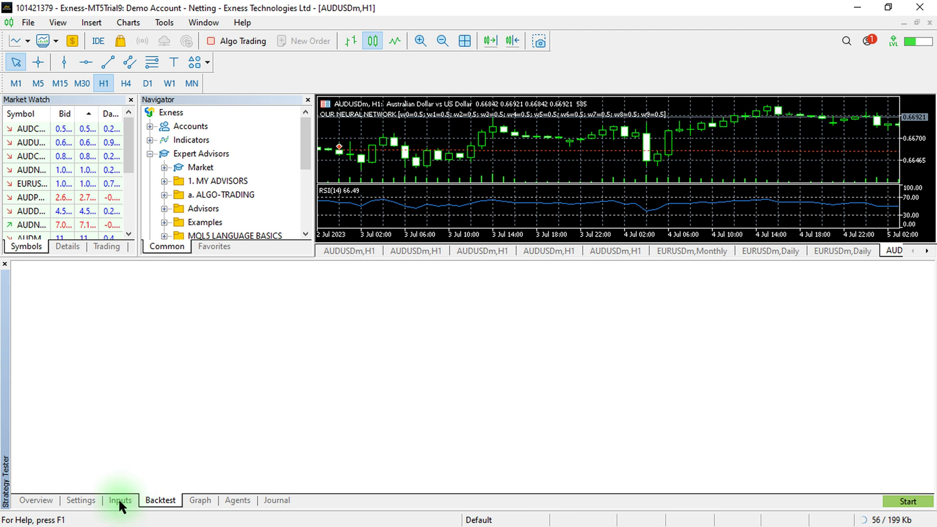
Step: Include weight w0 in the optimization with a start value of -0.5 and a stop value of 1
left_click(118, 497)
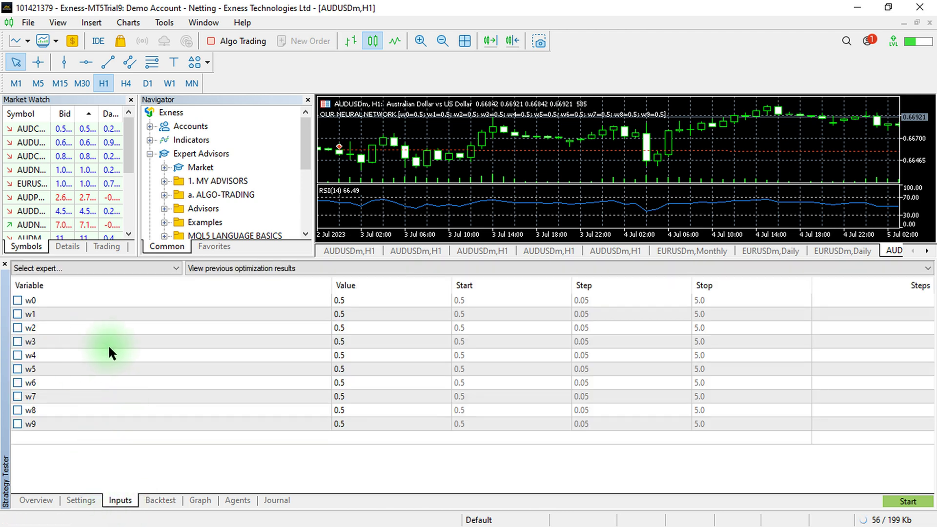
left_click(17, 299)
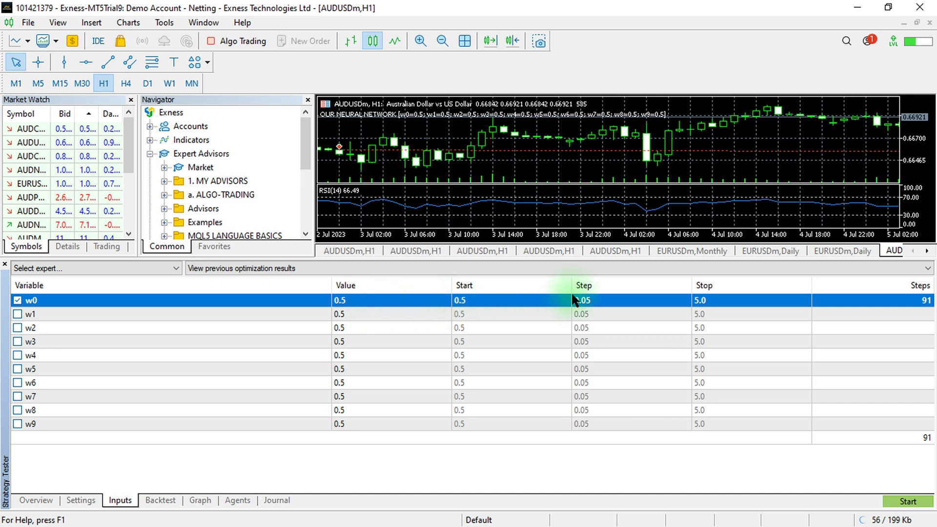
double_click(701, 299)
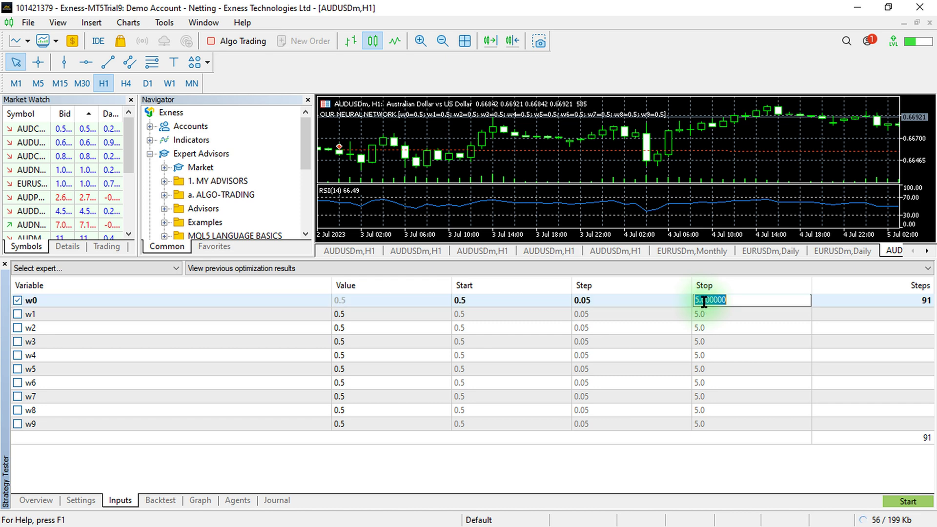
type("1")
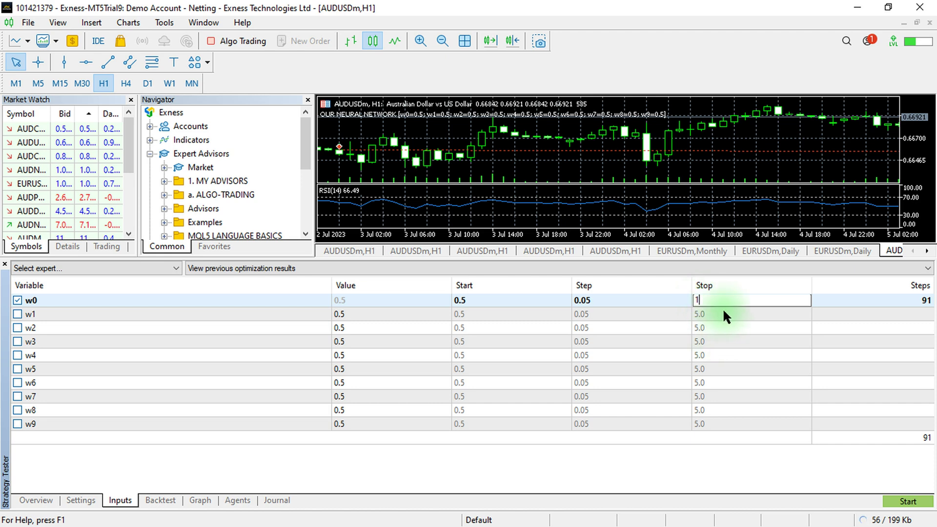
left_click(723, 311)
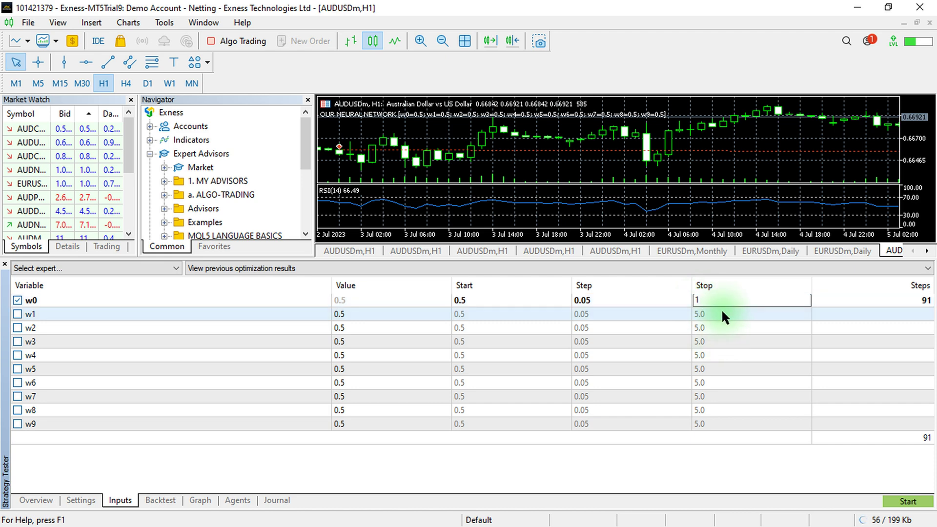
double_click(462, 300)
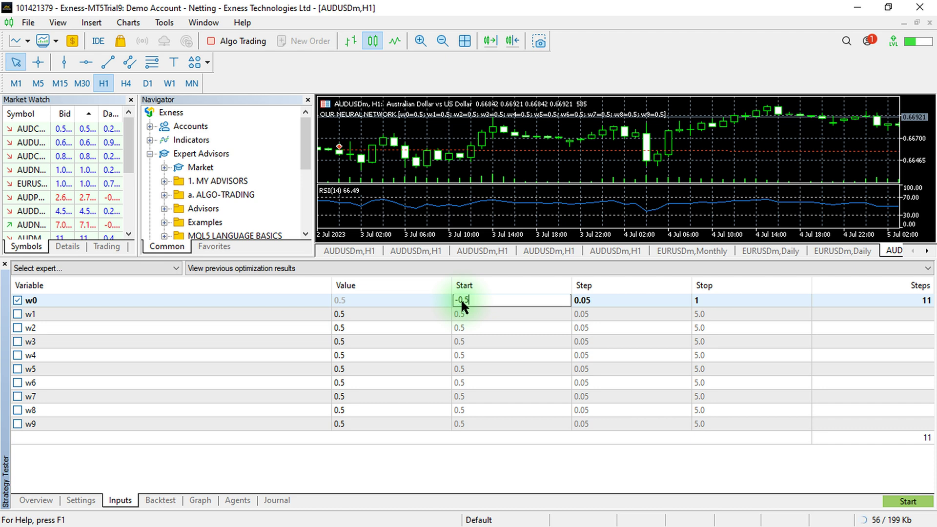
type("-0.5")
left_click(482, 329)
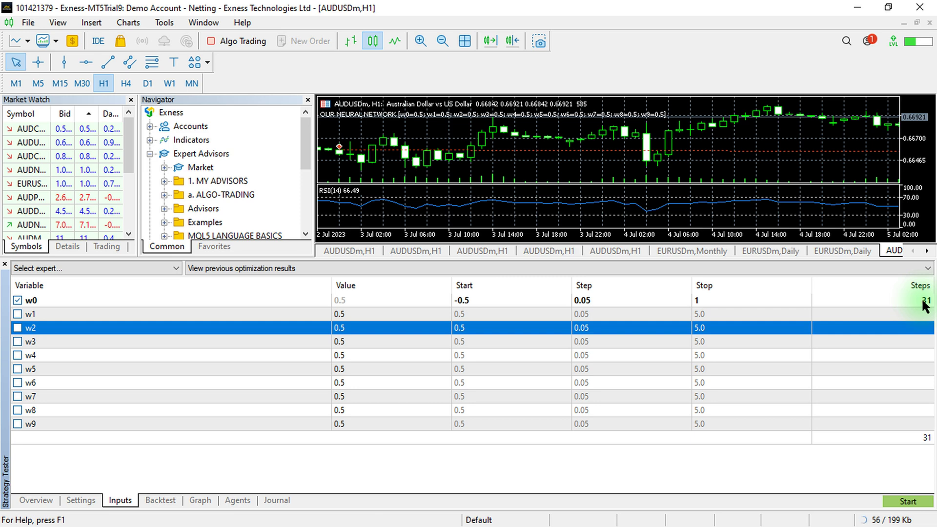
left_click(587, 301)
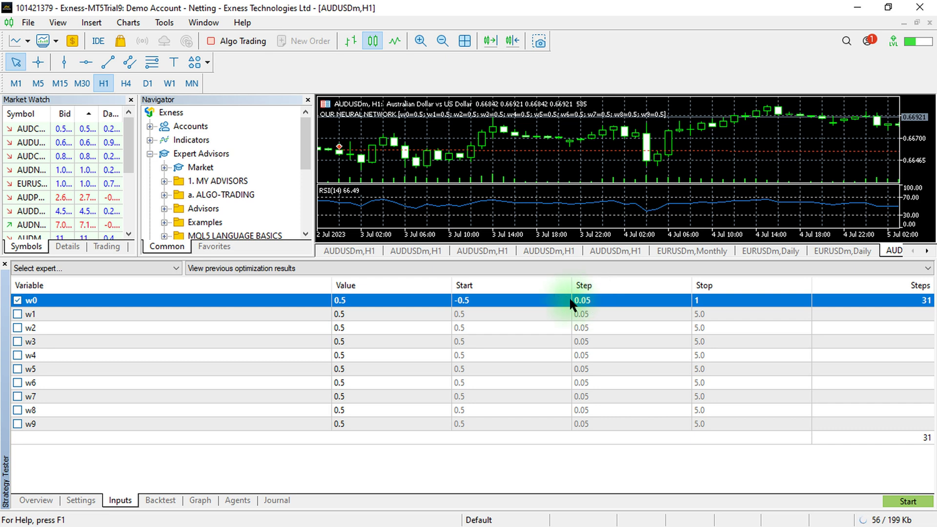
Step: Include weight w1 in the optimization with a start value of -1 and a stop value of 1
left_click(16, 313)
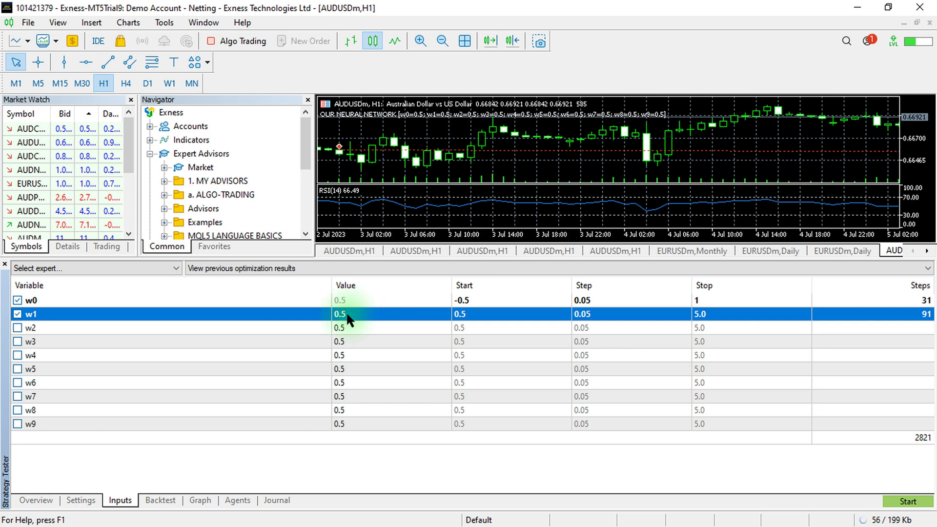
left_click(471, 315)
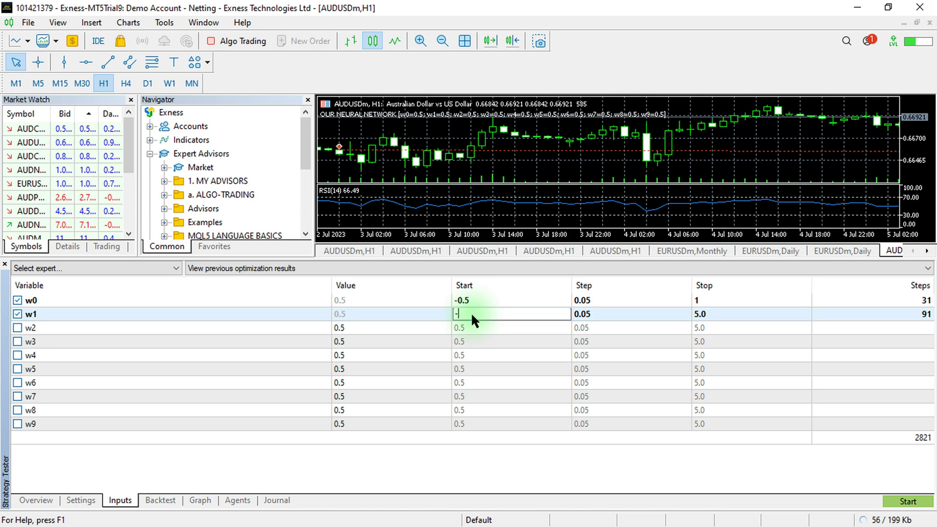
left_click(710, 313)
type("1")
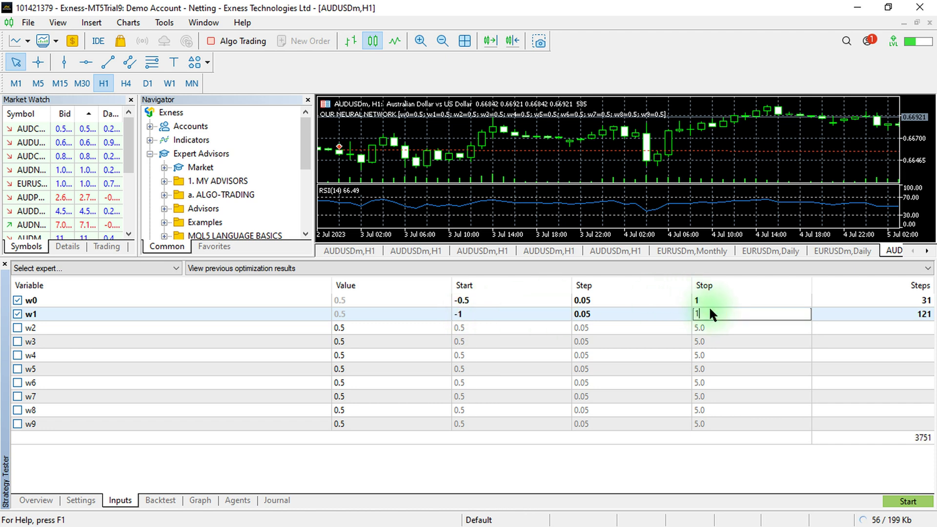
Step: Set the optimization start value of weight w0 to -1
left_click(724, 352)
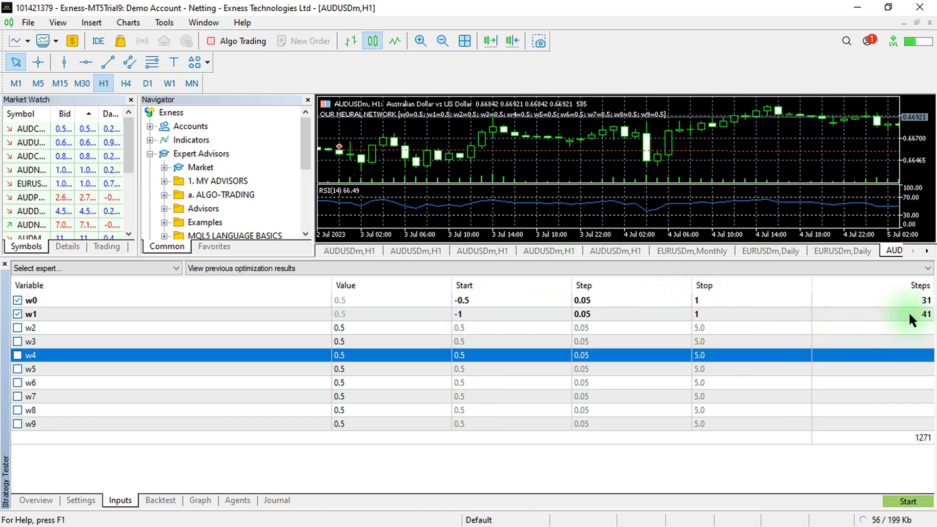
left_click(473, 298)
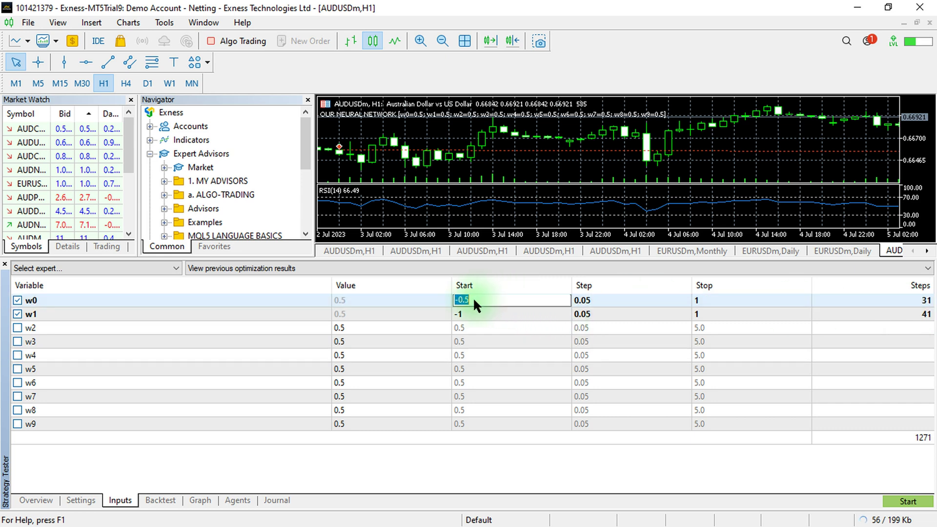
type("-1")
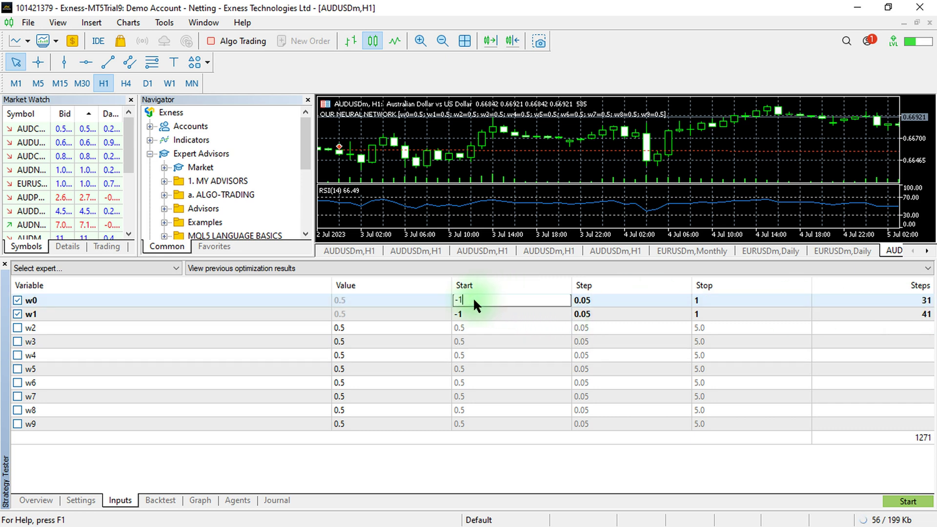
left_click(513, 328)
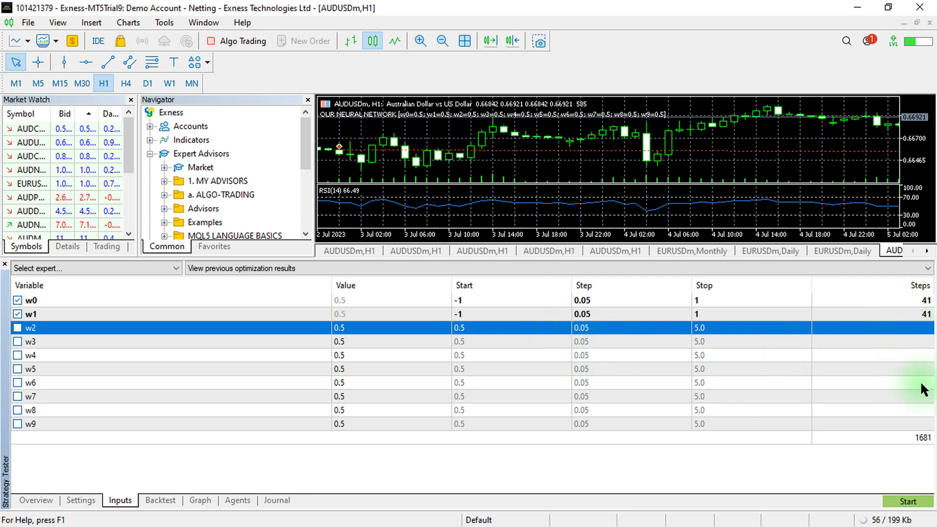
left_click(920, 442)
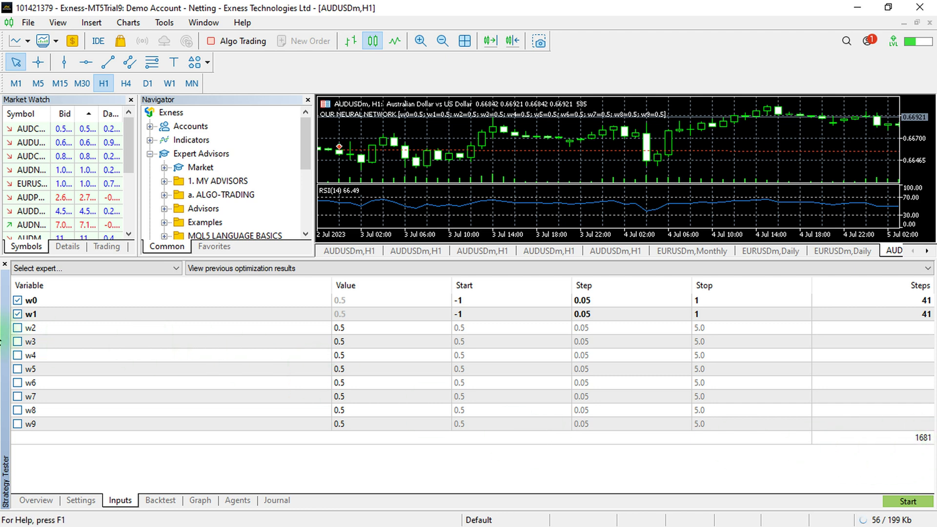
Step: Include weights w2 through w9 in the optimization with their default ranges
left_click(17, 327)
left_click(19, 339)
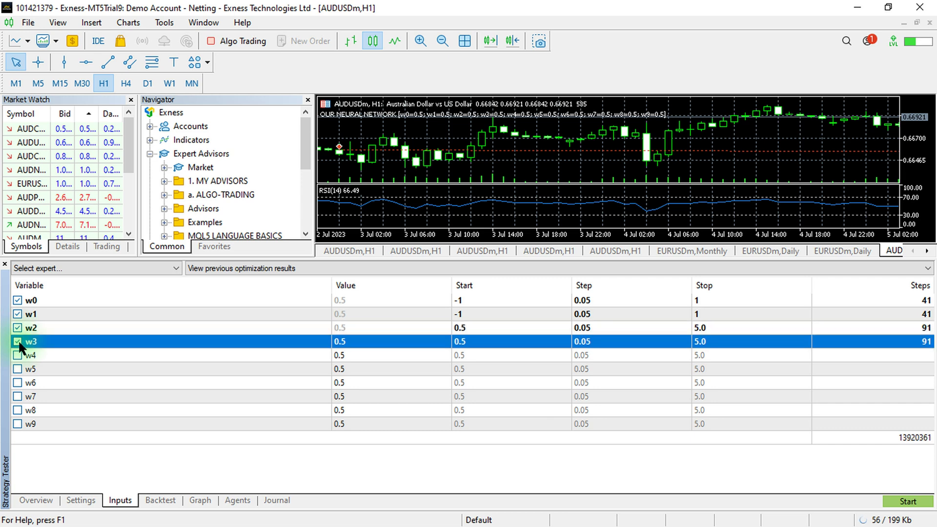
left_click(18, 355)
left_click(18, 368)
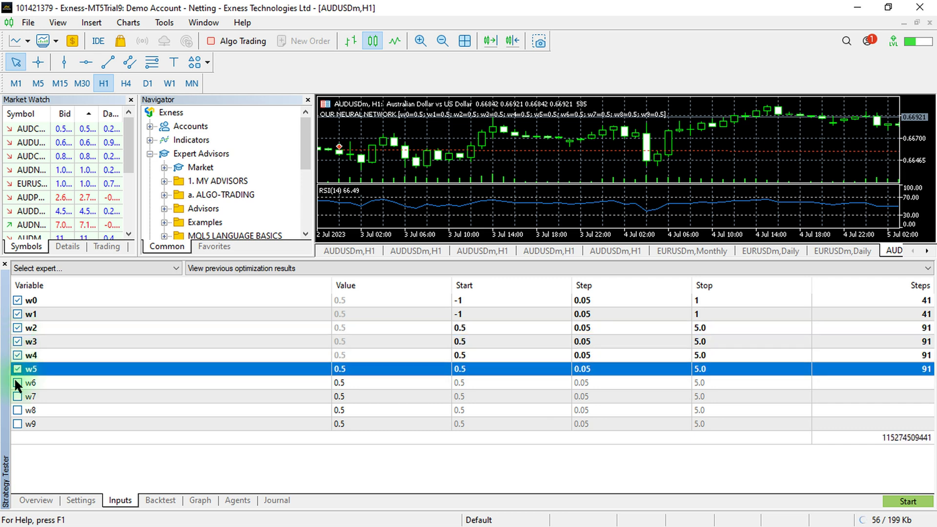
left_click(18, 382)
left_click(19, 394)
left_click(16, 409)
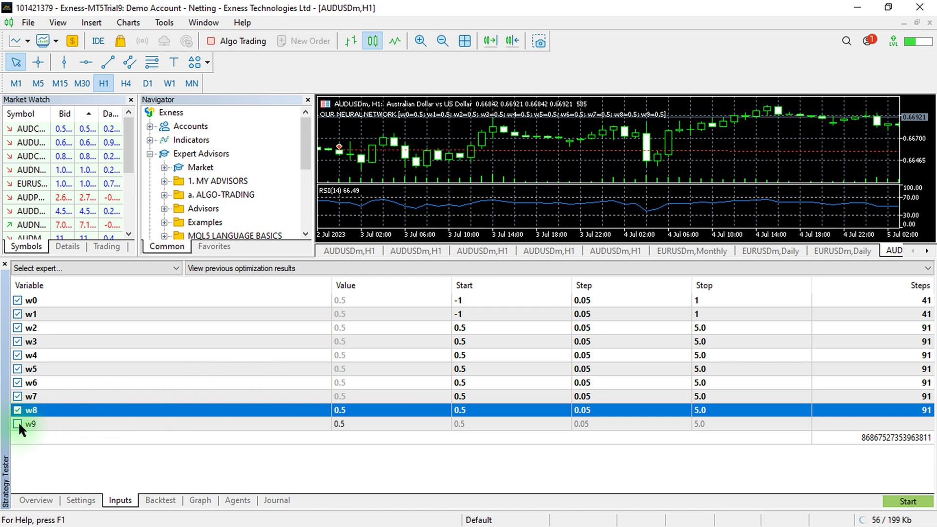
left_click(18, 422)
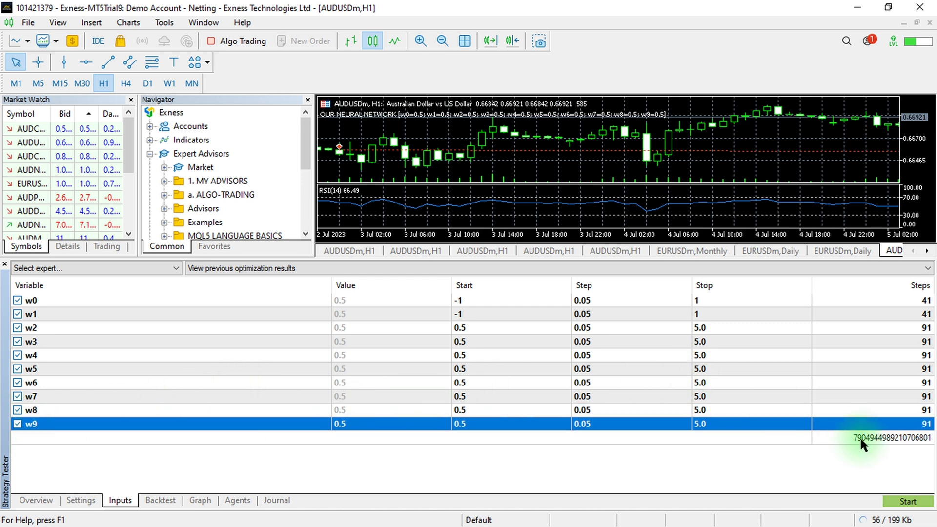
left_click(841, 454)
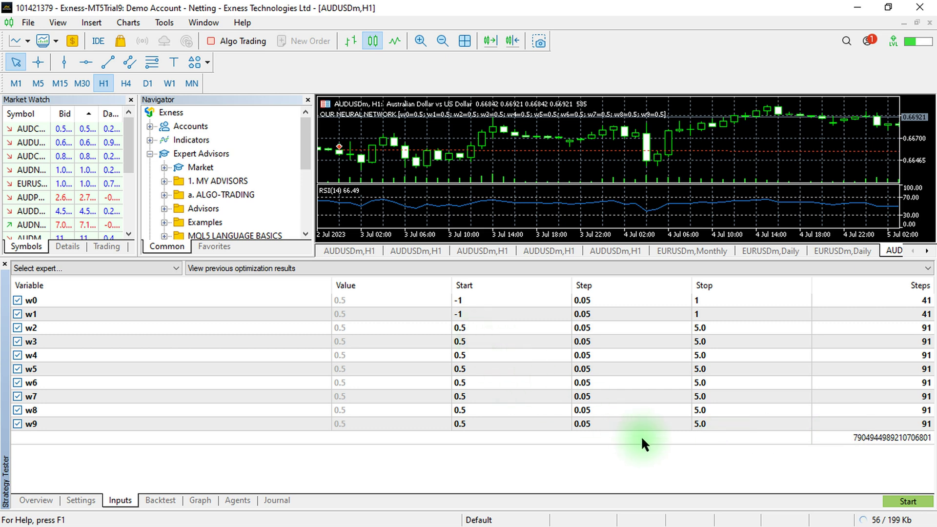
Step: Start the optimization and check its results, agents, graph, weight inputs and settings while it runs
left_click(905, 500)
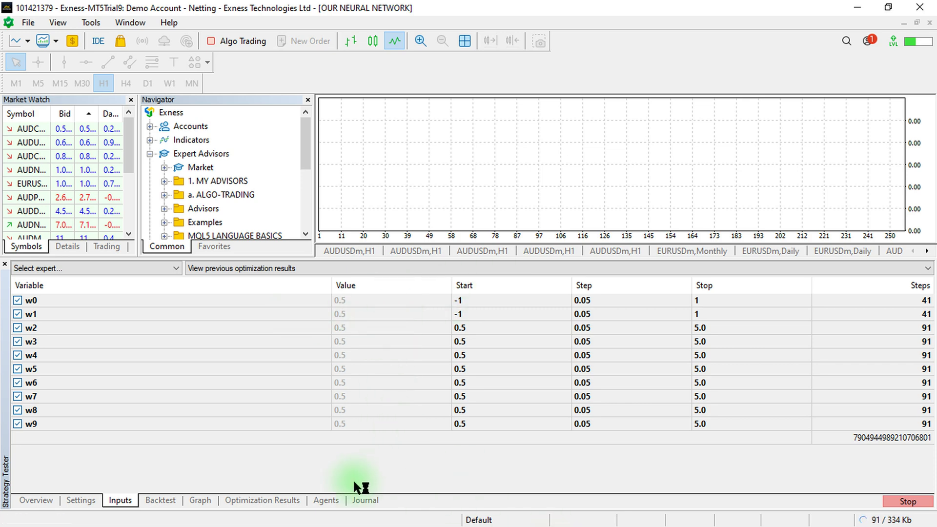
left_click(279, 498)
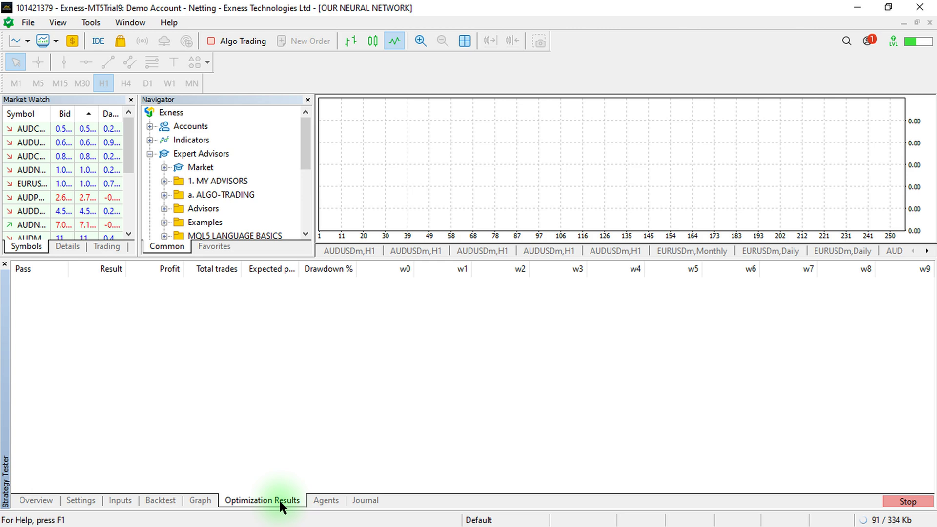
left_click(373, 497)
left_click(318, 500)
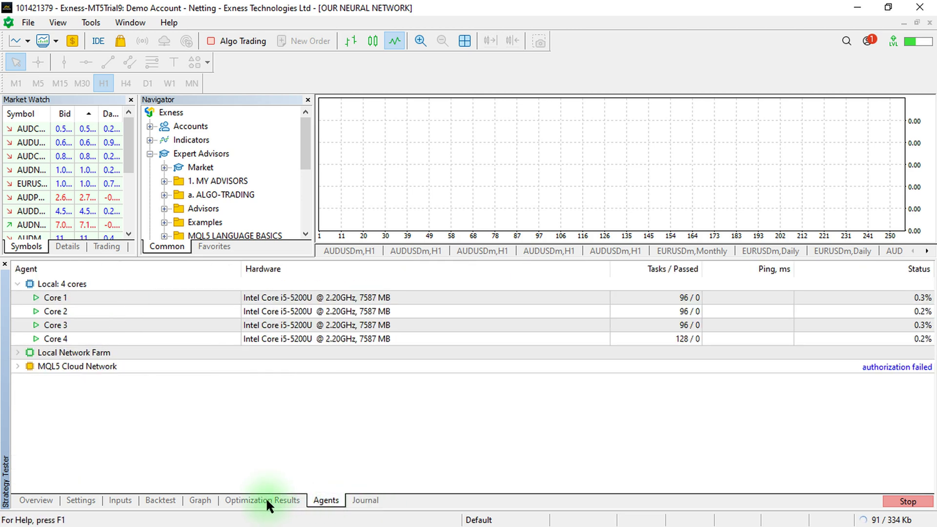
left_click(265, 496)
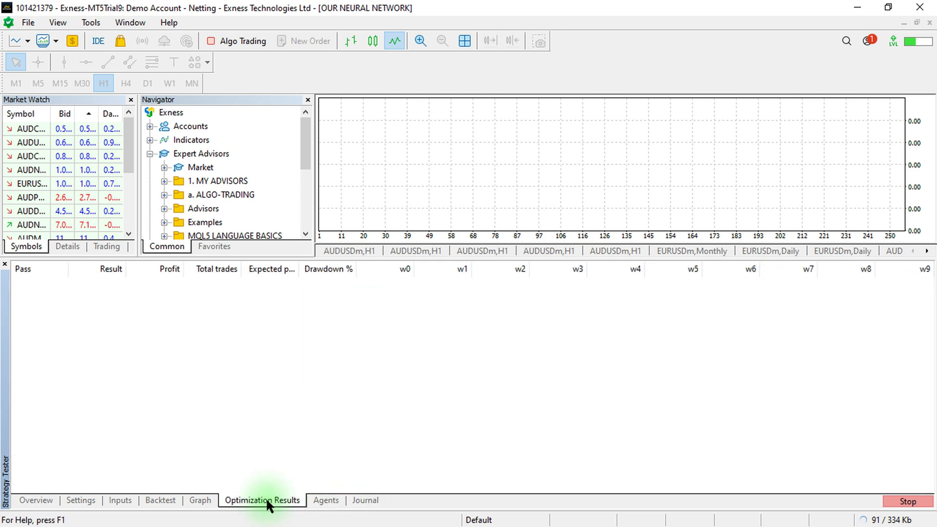
left_click(204, 500)
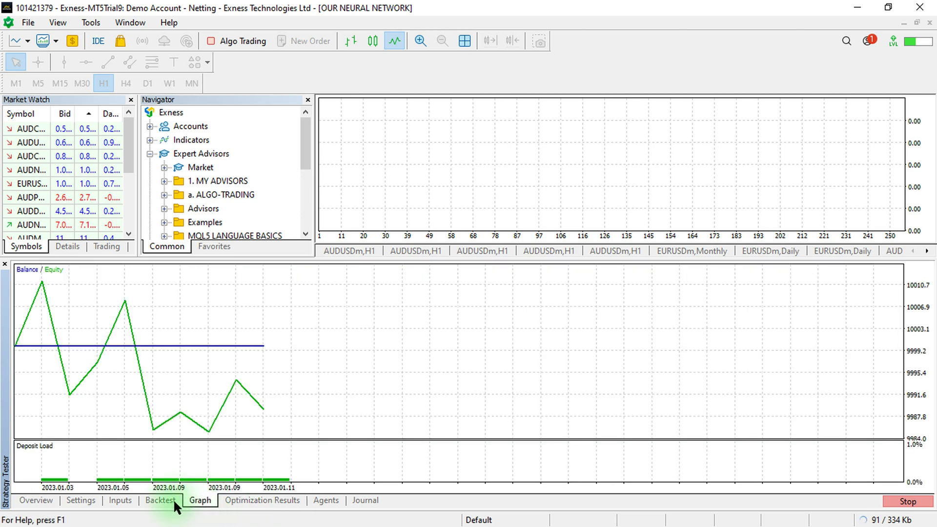
left_click(172, 499)
left_click(123, 499)
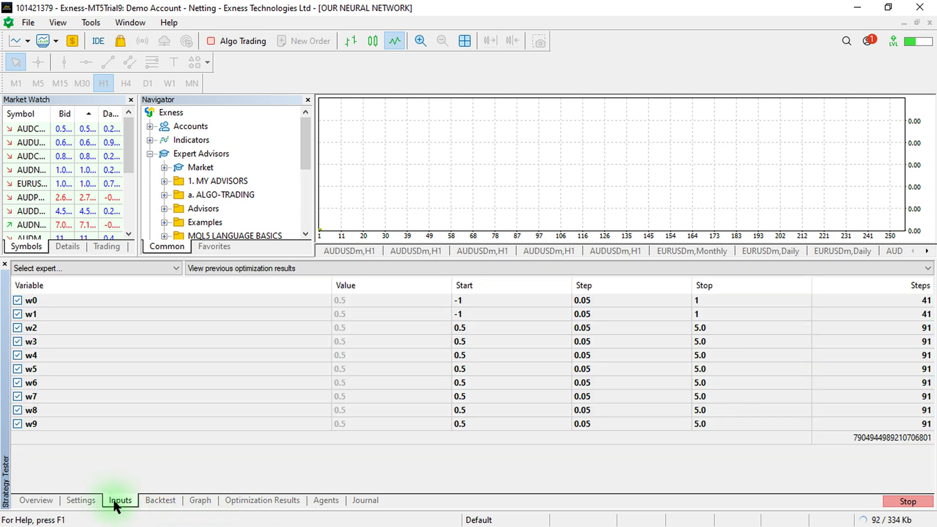
left_click(98, 496)
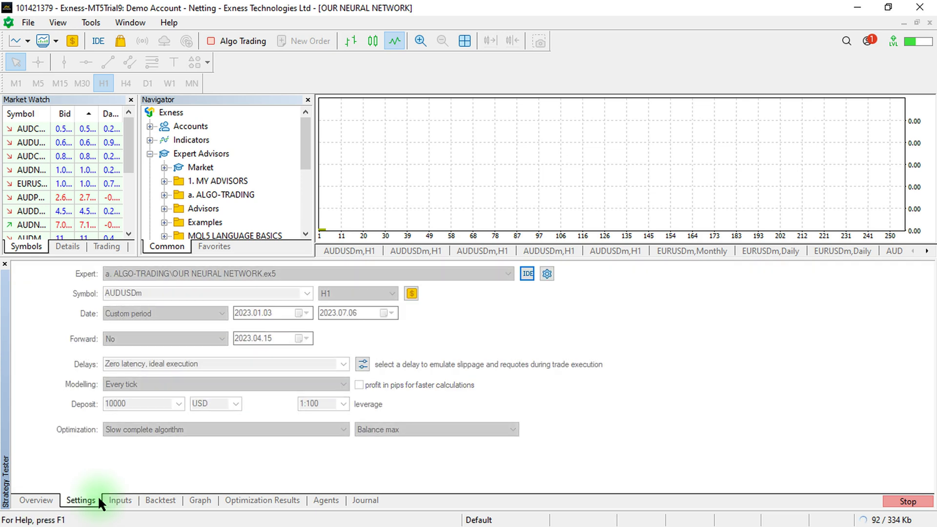
left_click(121, 497)
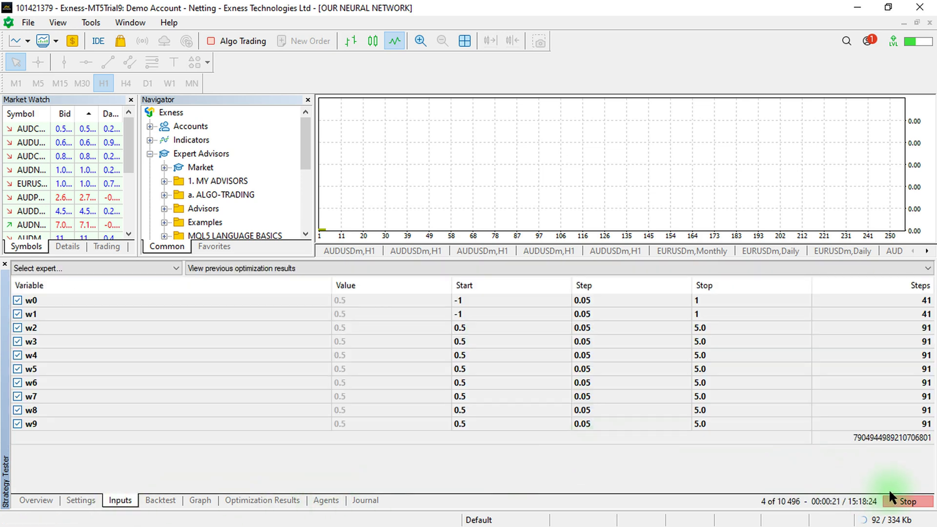
Step: Stop the running optimization and restart it with the same slow complete algorithm settings
left_click(903, 503)
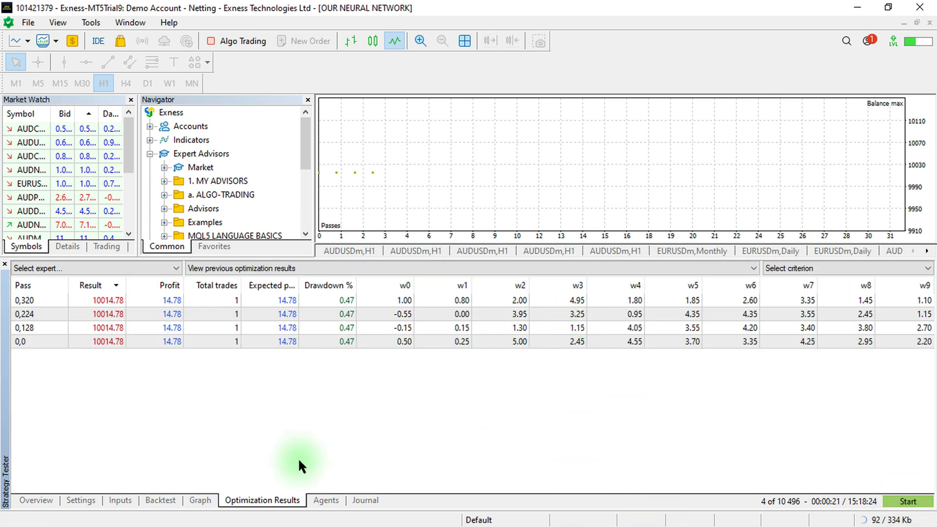
left_click(81, 497)
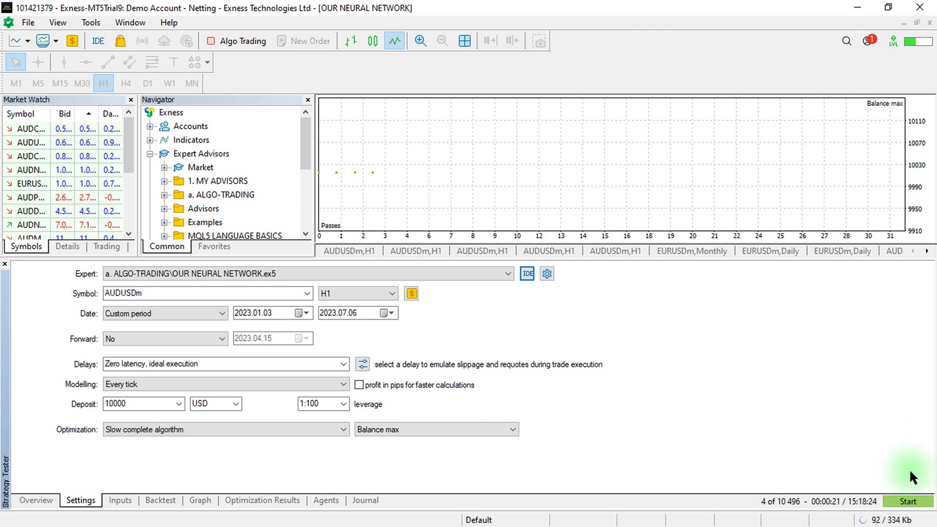
left_click(907, 502)
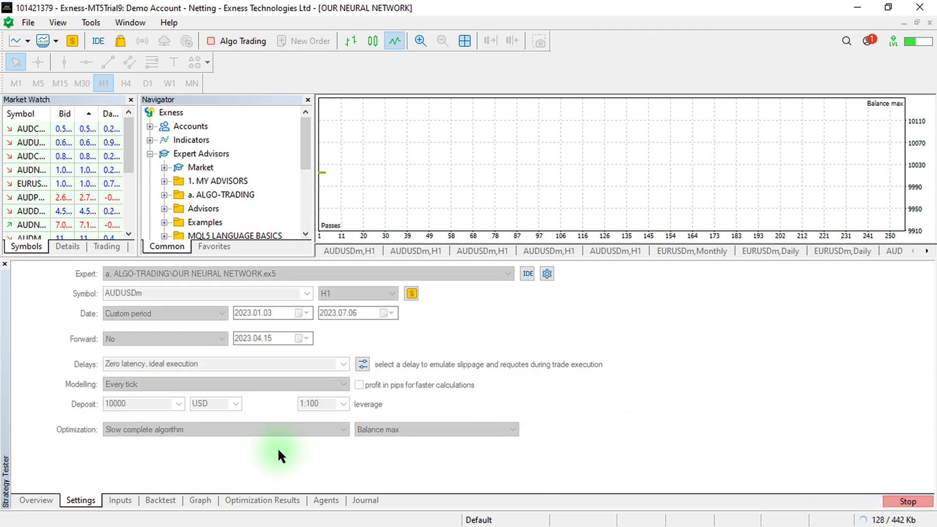
Step: Examine the weight inputs, optimization results, agent load and journal of the restarted optimization
left_click(120, 498)
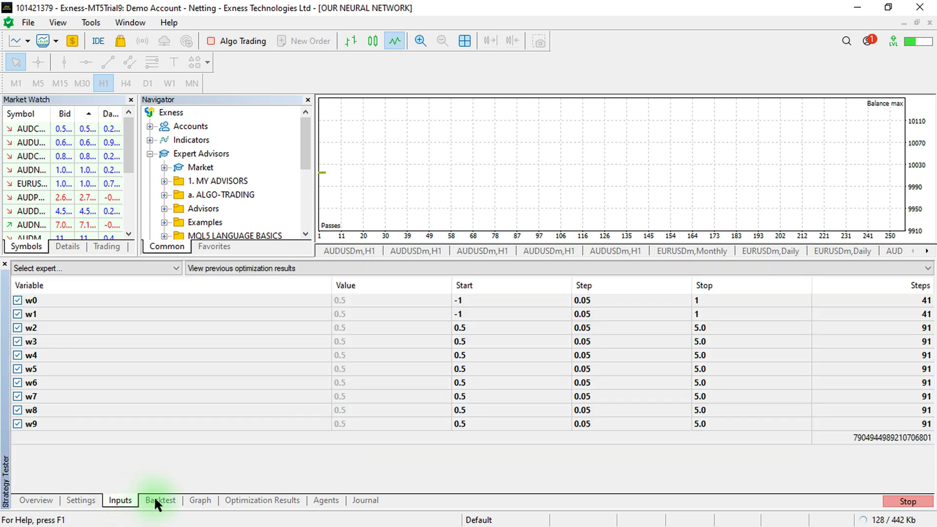
left_click(155, 497)
left_click(130, 496)
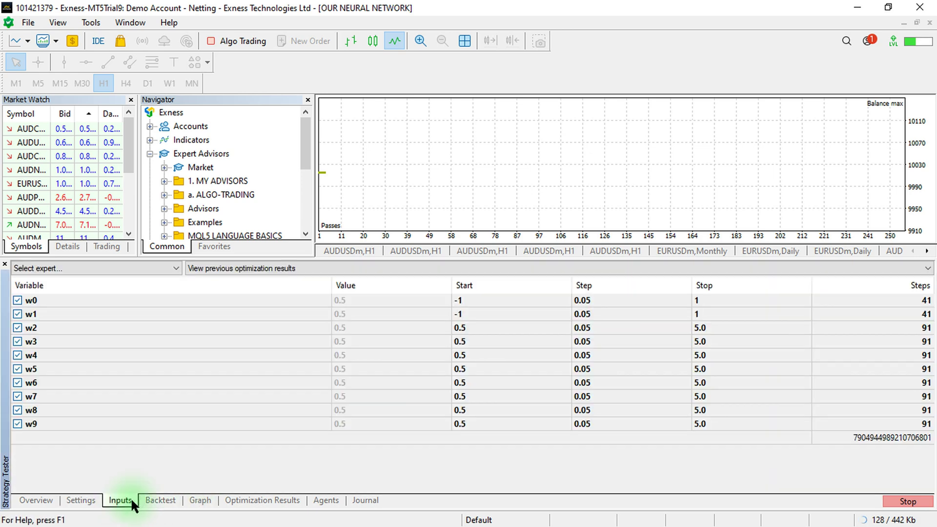
left_click(191, 500)
left_click(242, 497)
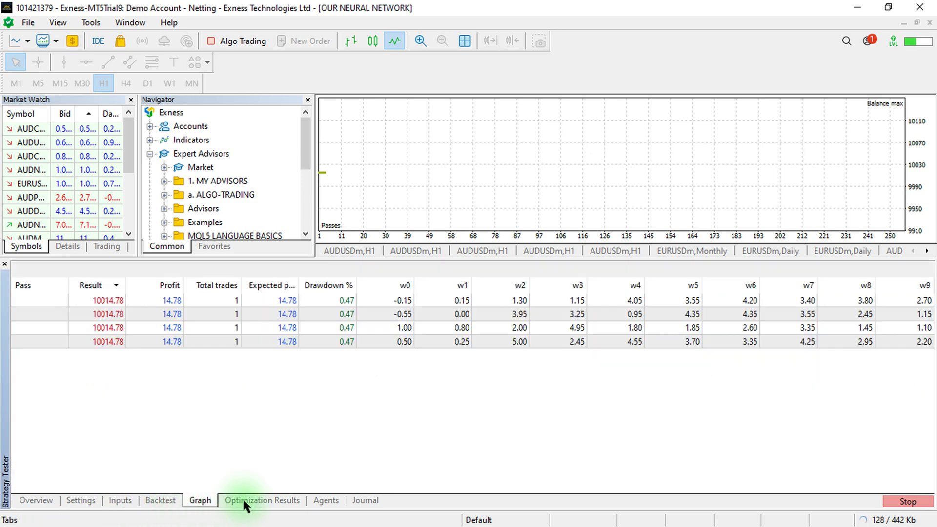
left_click(340, 502)
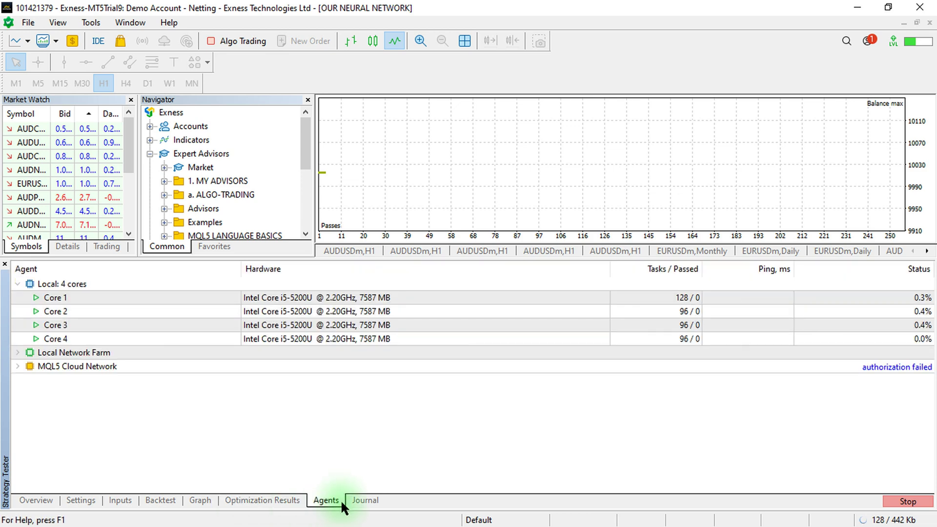
left_click(368, 502)
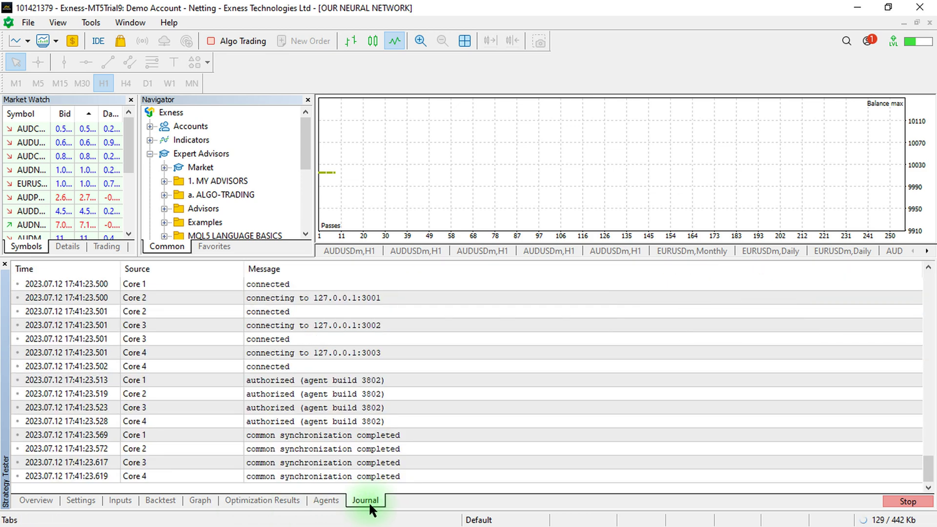
left_click(327, 502)
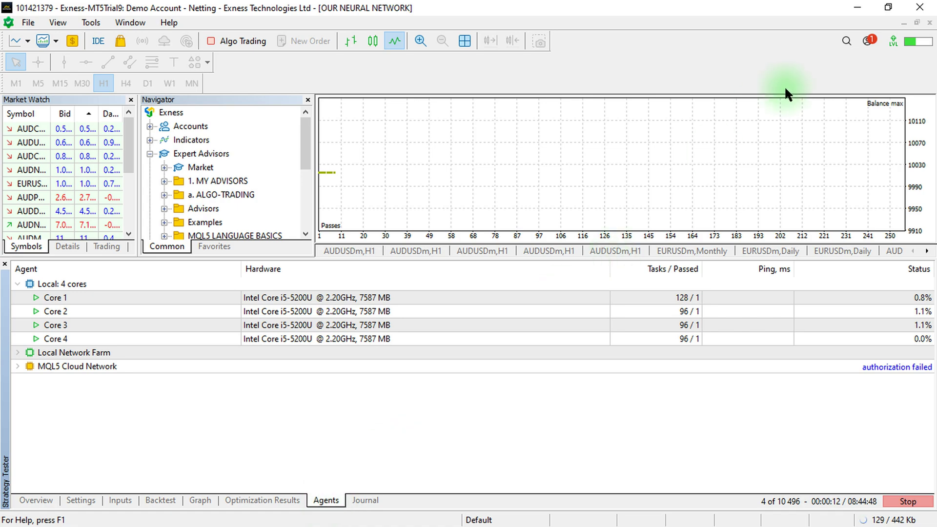
left_click(855, 7)
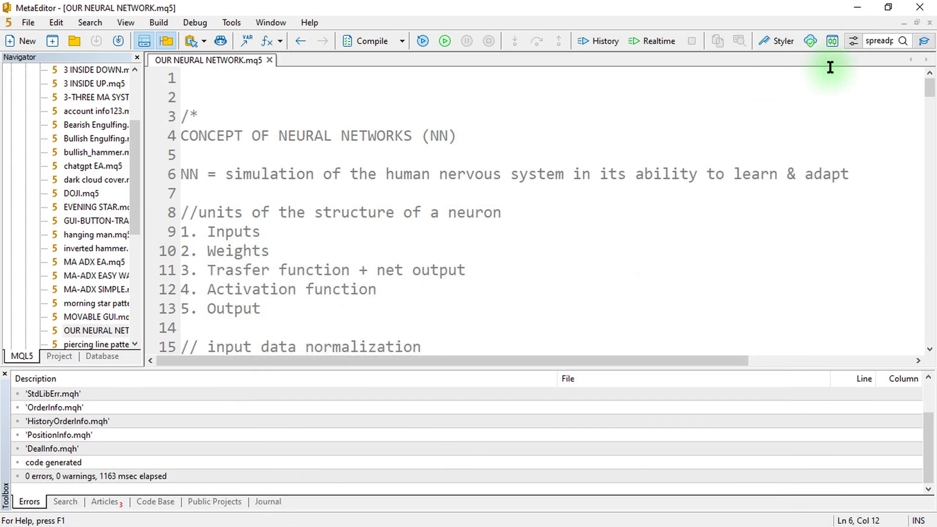
left_click(854, 8)
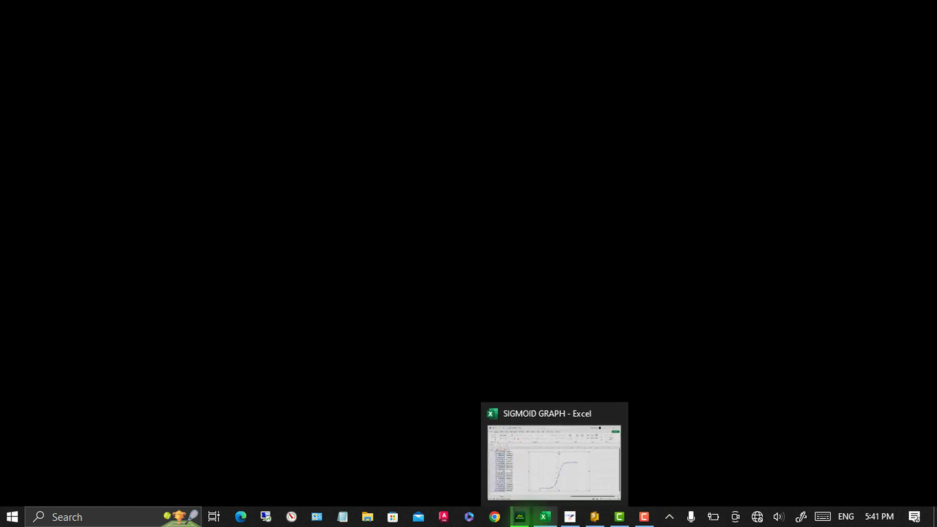
left_click(520, 517)
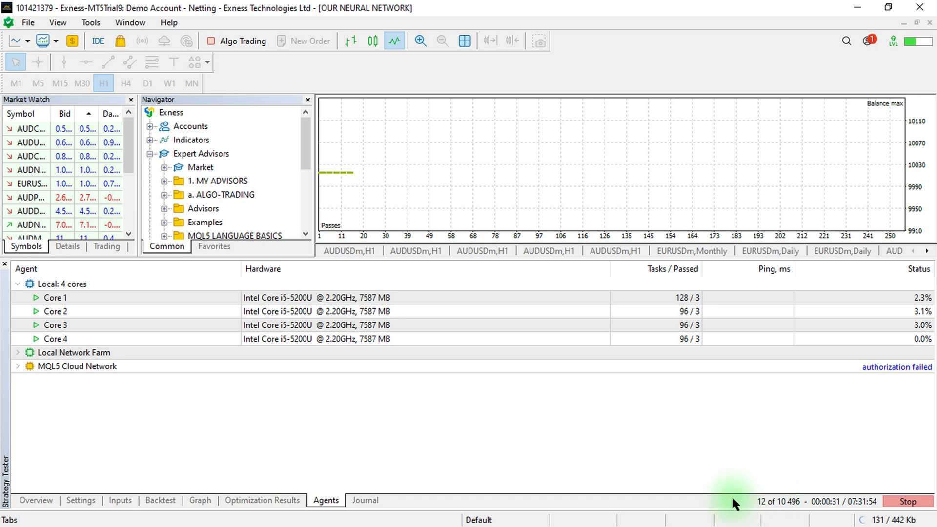
Step: Stop the running optimization and restart it using the fast genetic based algorithm with the Balance max criterion
left_click(917, 502)
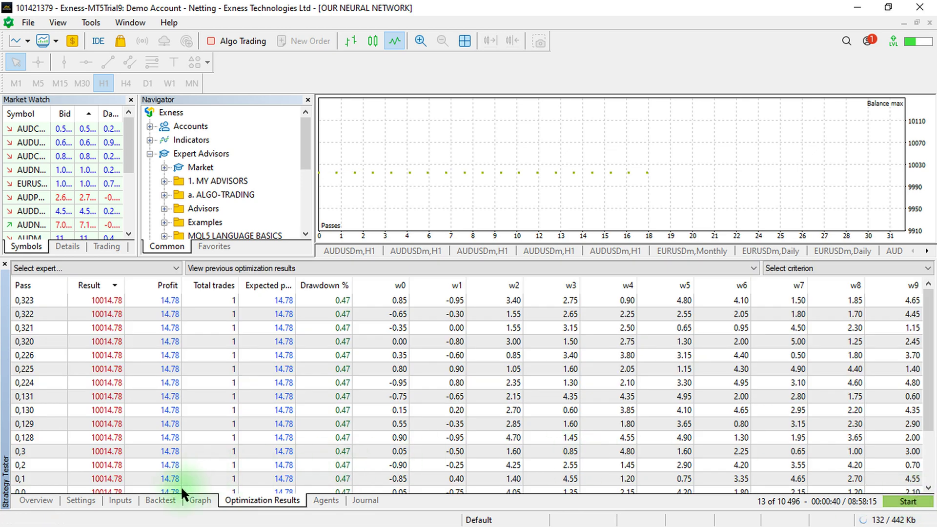
left_click(113, 497)
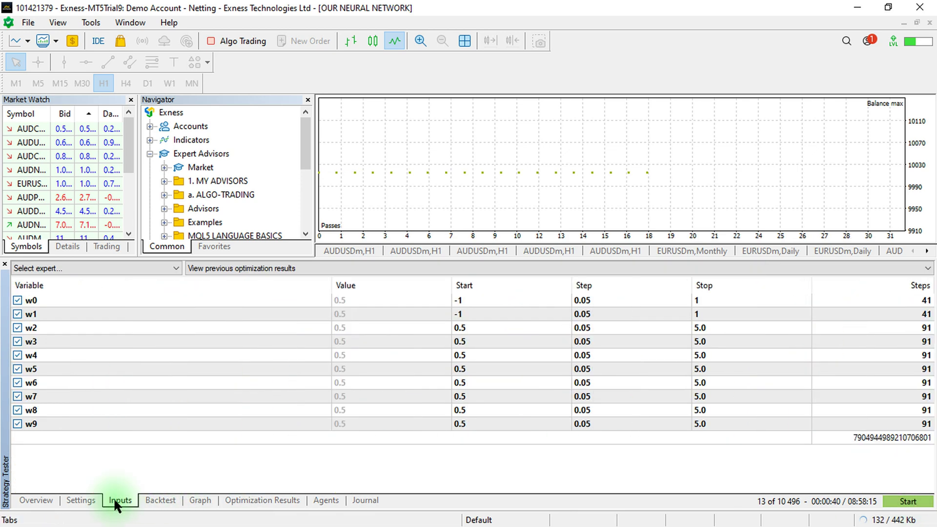
left_click(83, 500)
left_click(329, 428)
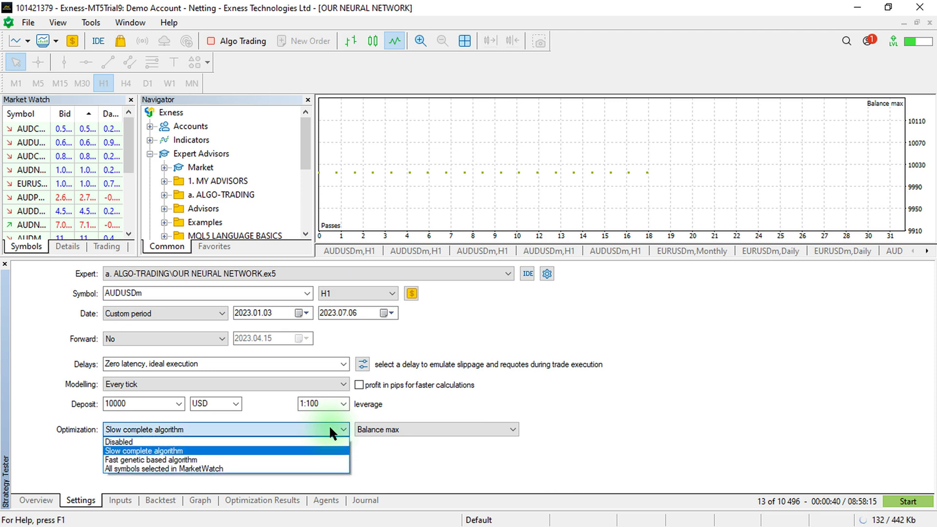
left_click(270, 459)
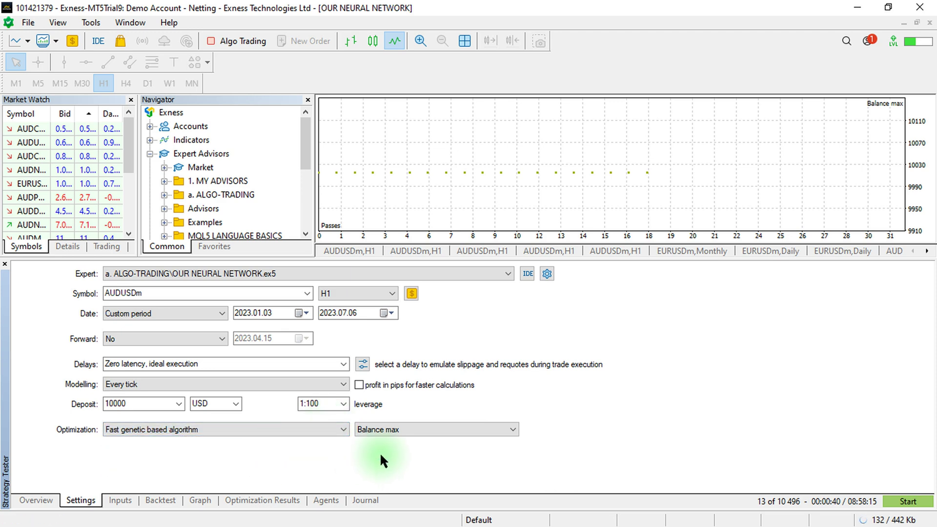
left_click(908, 502)
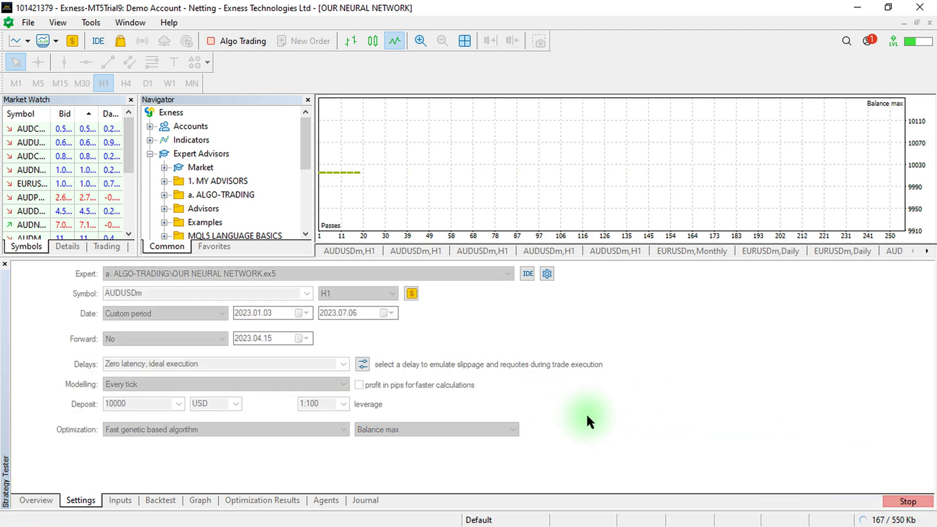
Step: Examine the running genetic optimization's agent load, graph, weight inputs, progress and settings
left_click(316, 500)
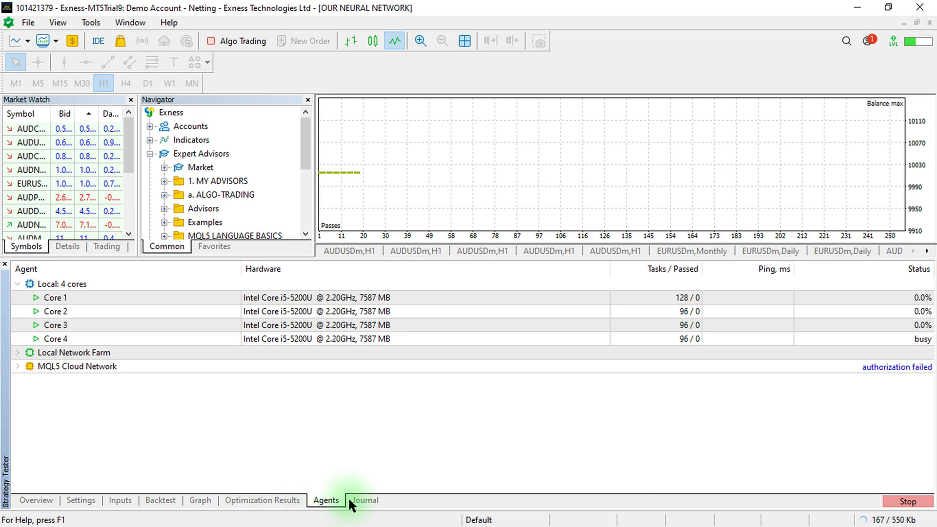
left_click(349, 501)
left_click(326, 500)
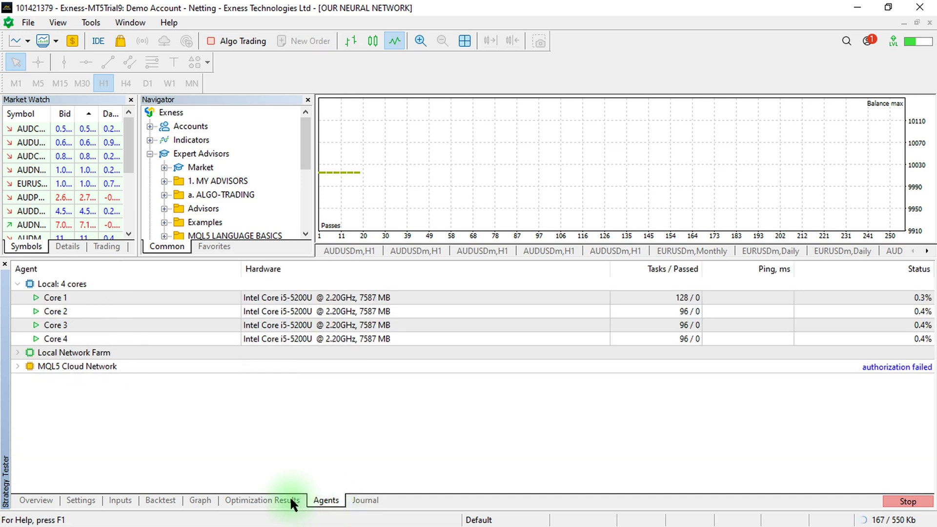
left_click(290, 498)
left_click(198, 501)
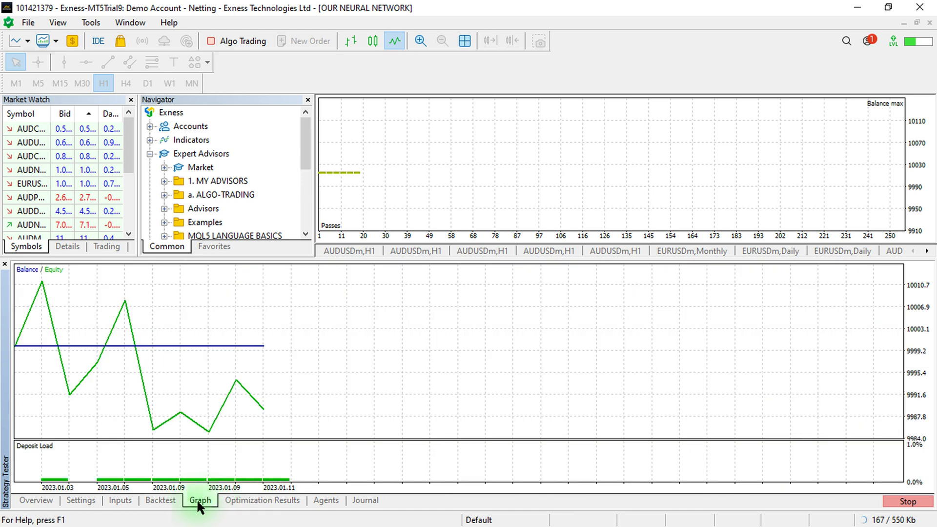
left_click(157, 501)
left_click(118, 497)
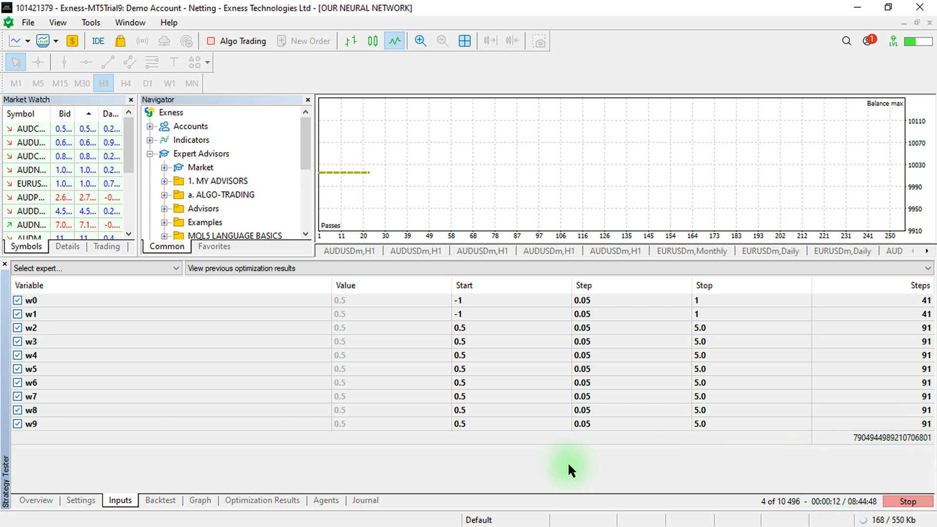
left_click(322, 498)
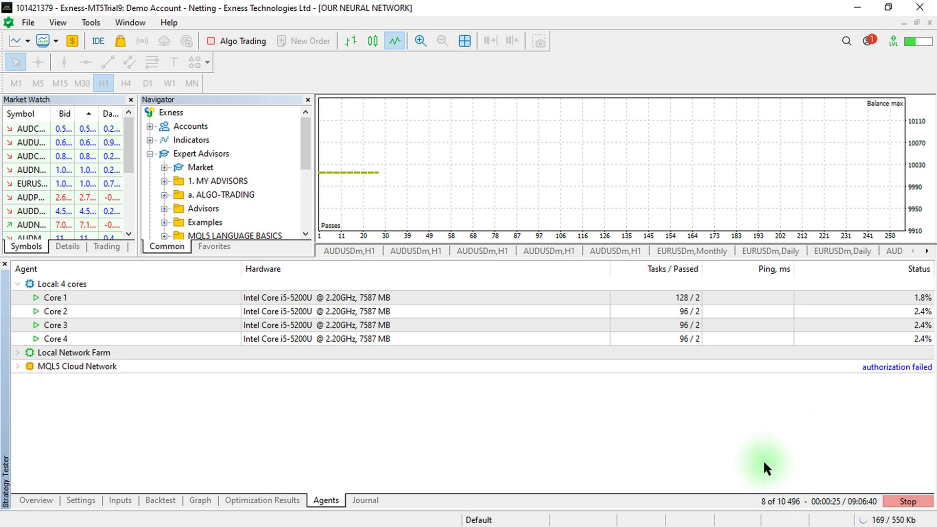
left_click(83, 499)
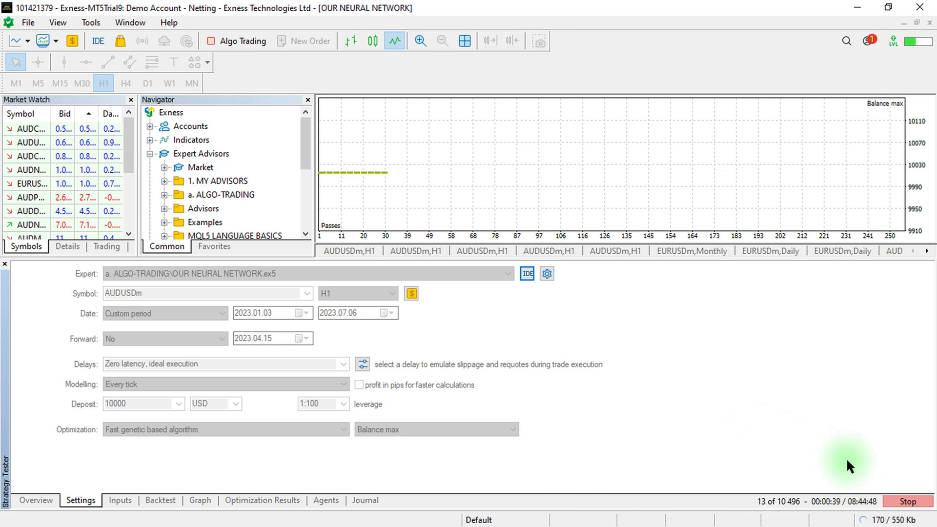
Step: Stop the running optimization and inspect passes 0,227 and 0,320 in the optimization results
left_click(909, 499)
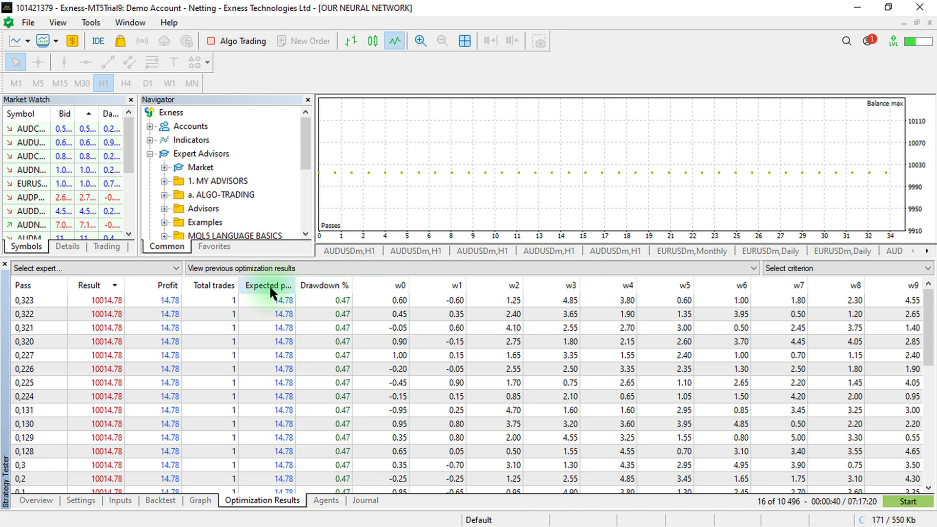
mouse_move(928, 325)
left_mouse_down()
mouse_move(927, 439)
mouse_move(927, 337)
left_mouse_up()
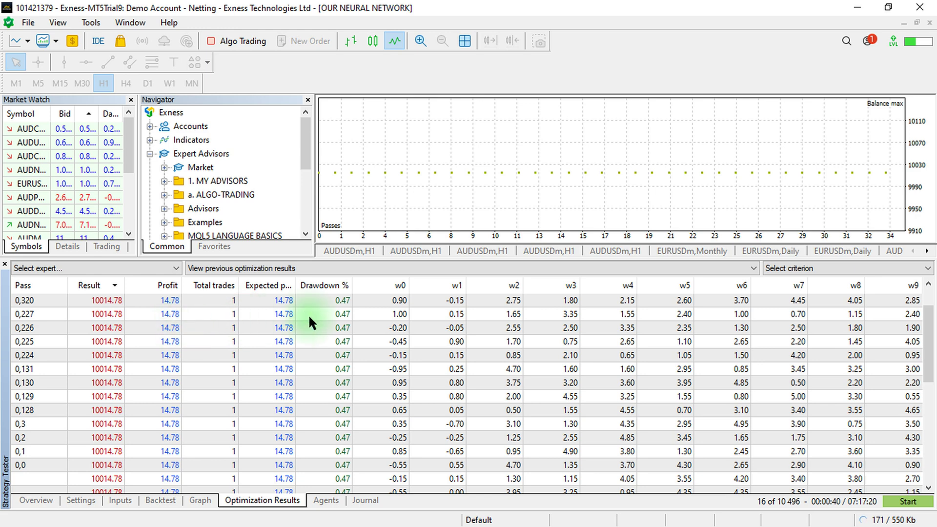
left_click(327, 313)
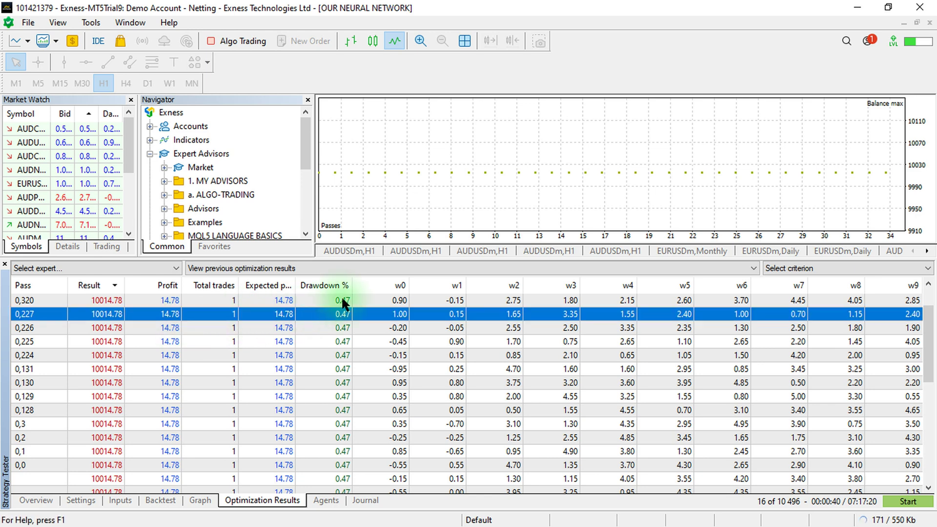
left_click(341, 298)
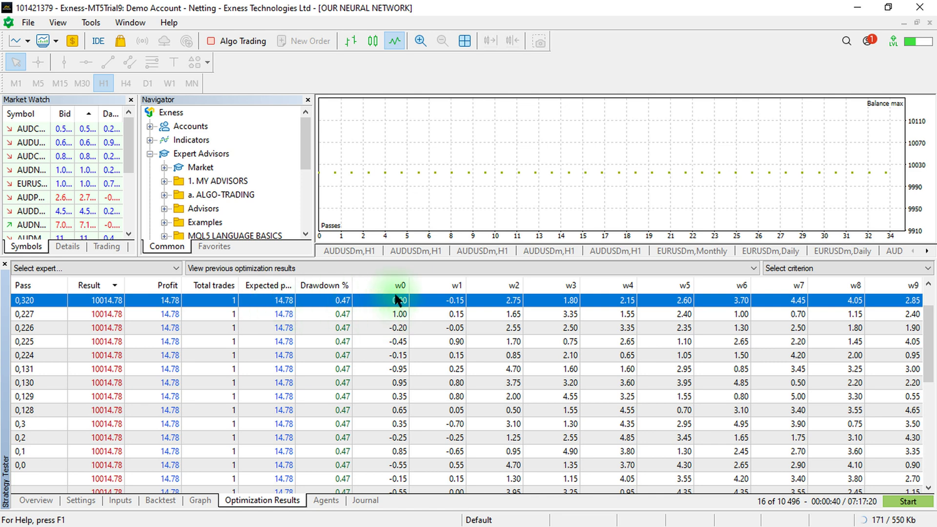
left_click(379, 316)
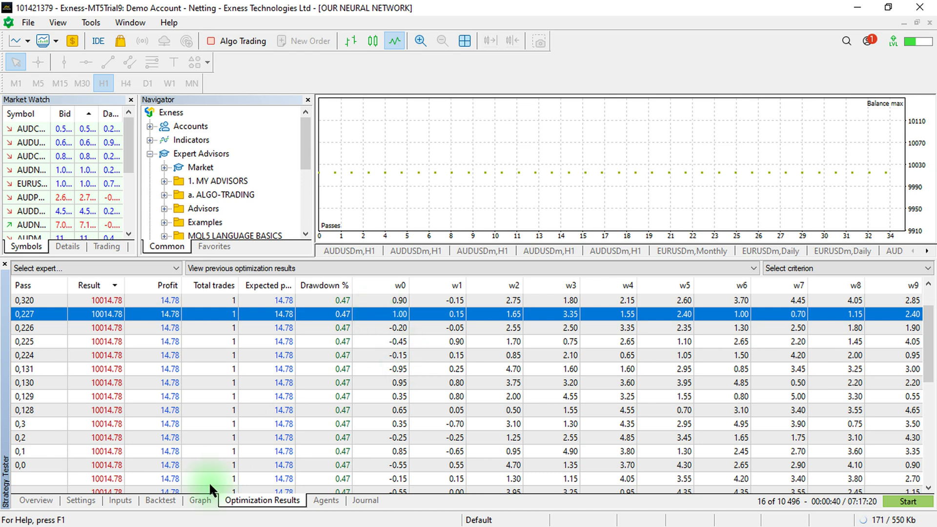
Step: Review the weight input ranges and tester settings, and set the optimization mode to Slow complete algorithm
left_click(119, 499)
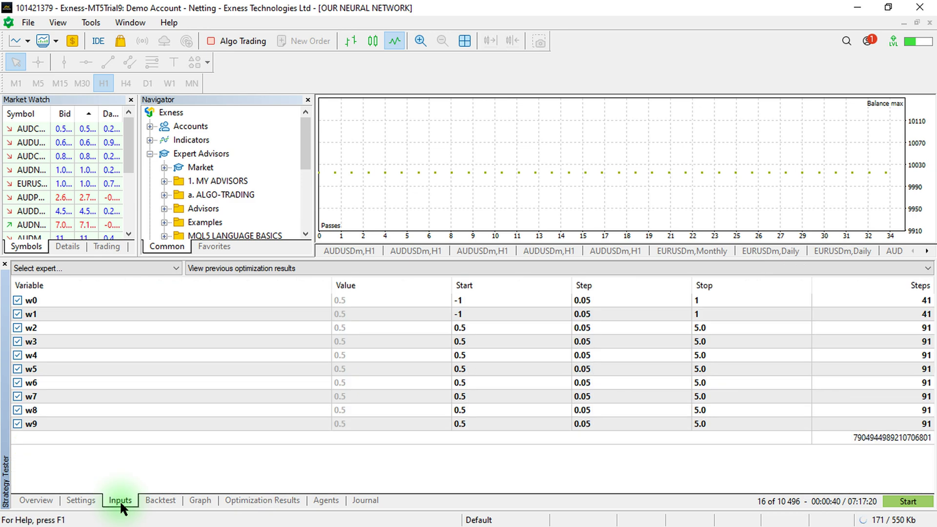
left_click(83, 497)
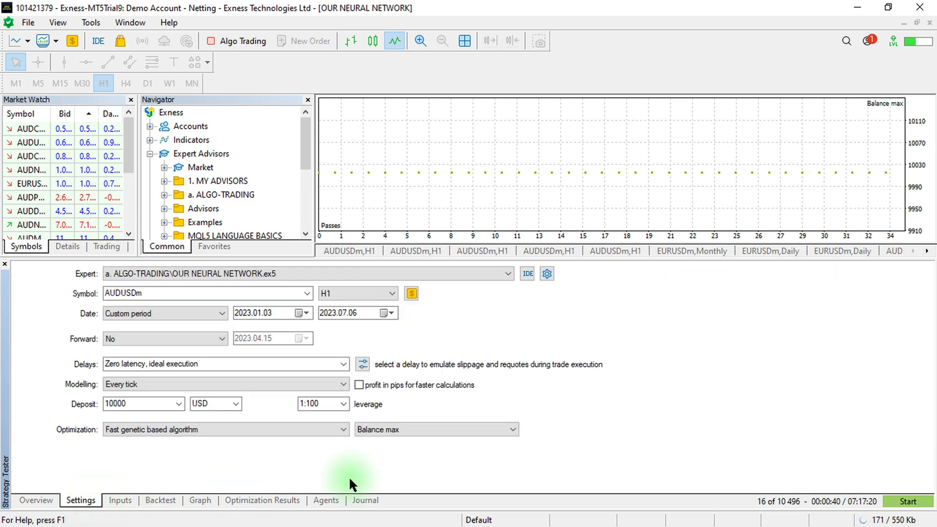
left_click(121, 498)
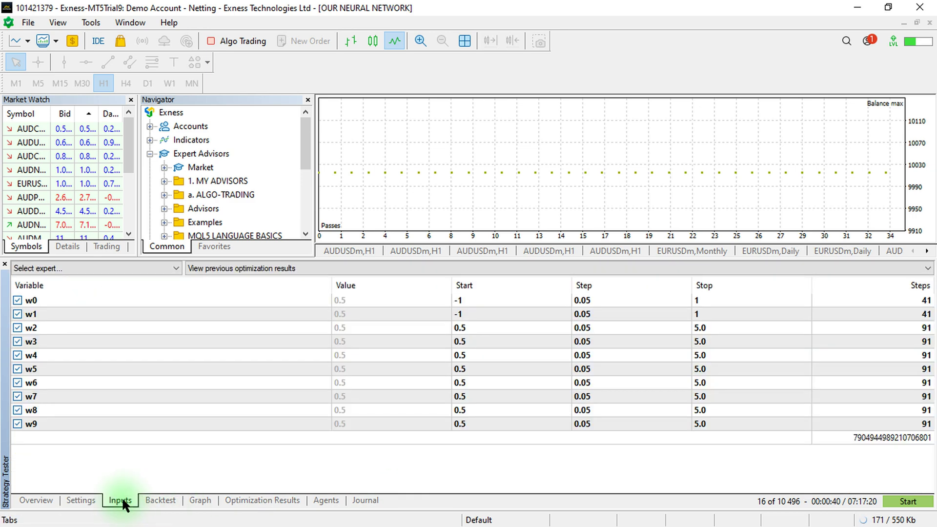
left_click(78, 497)
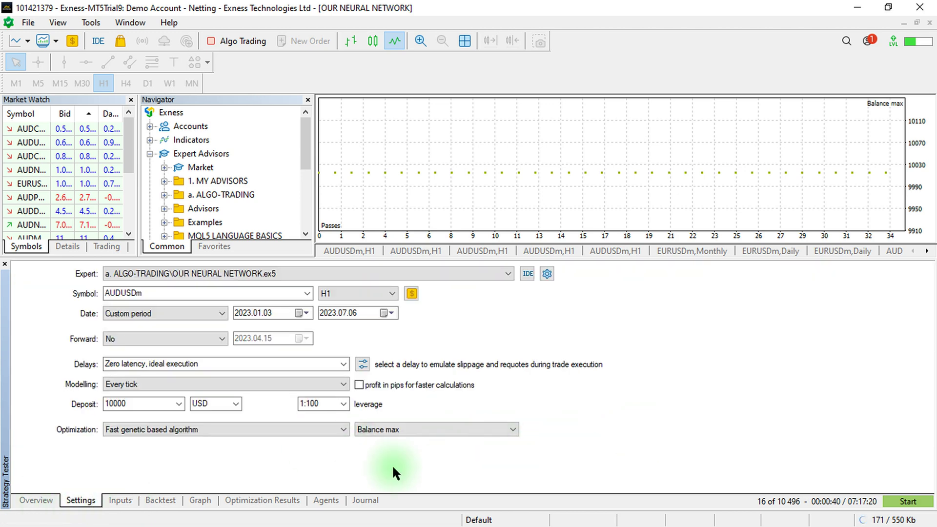
left_click(336, 429)
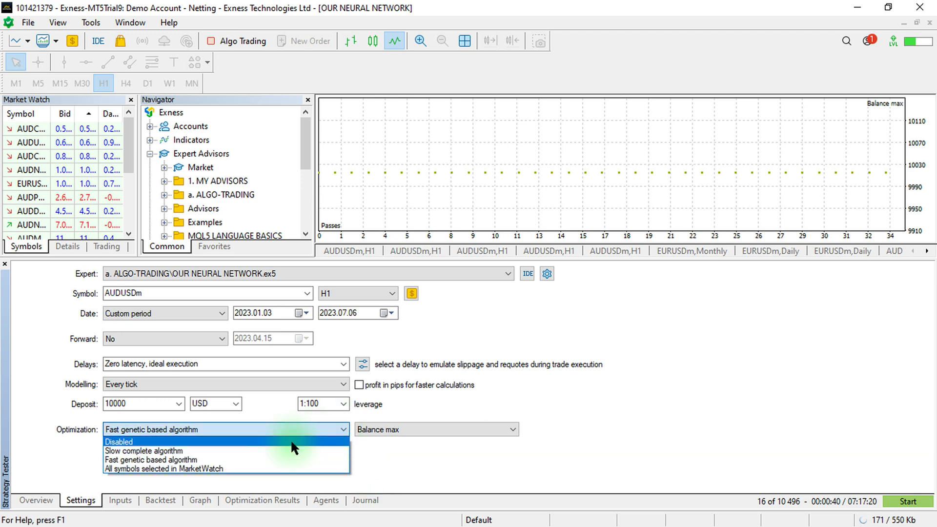
left_click(254, 450)
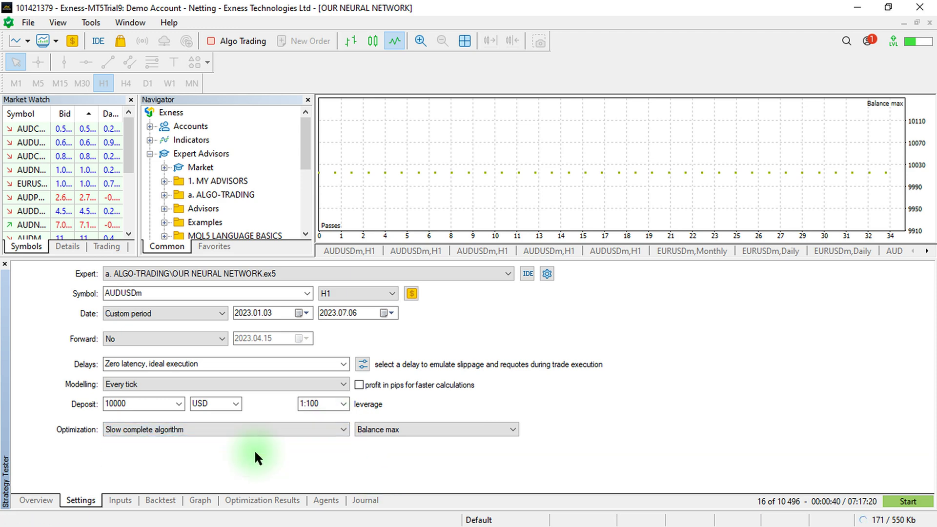
right_click(230, 445)
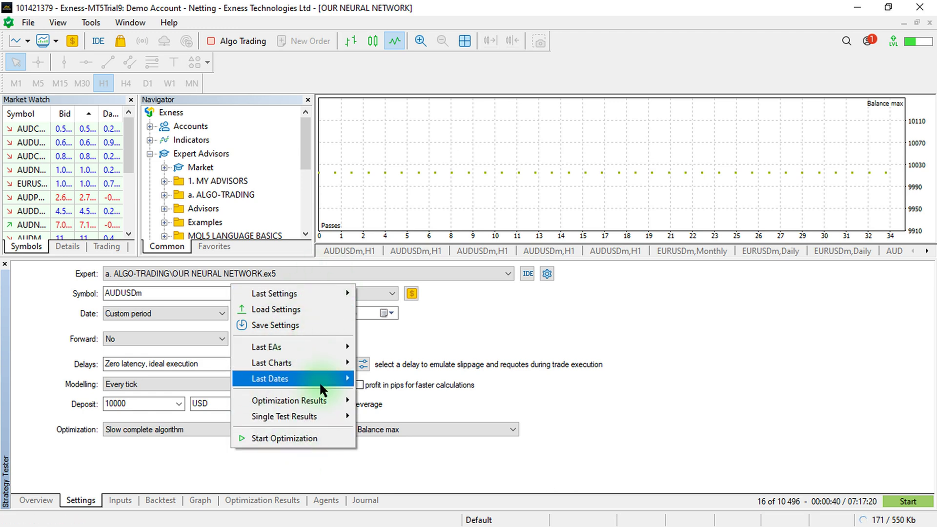
left_click(721, 335)
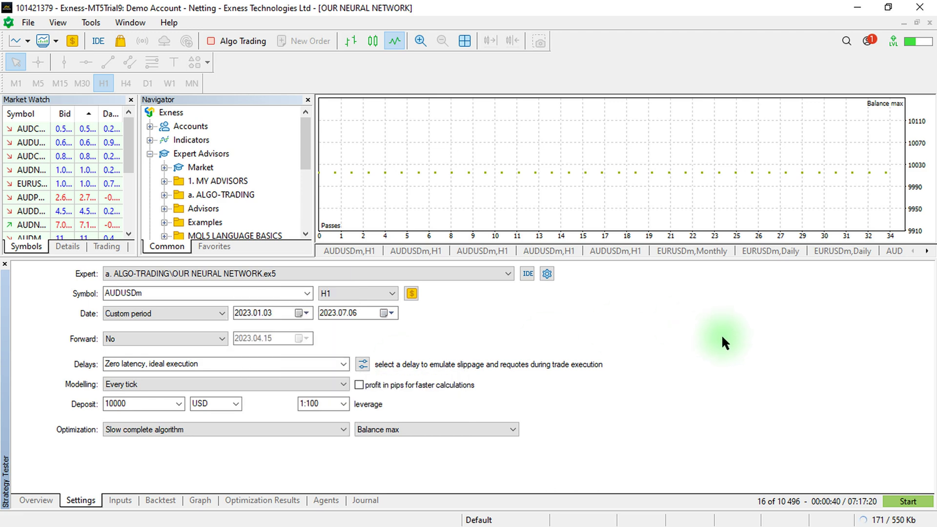